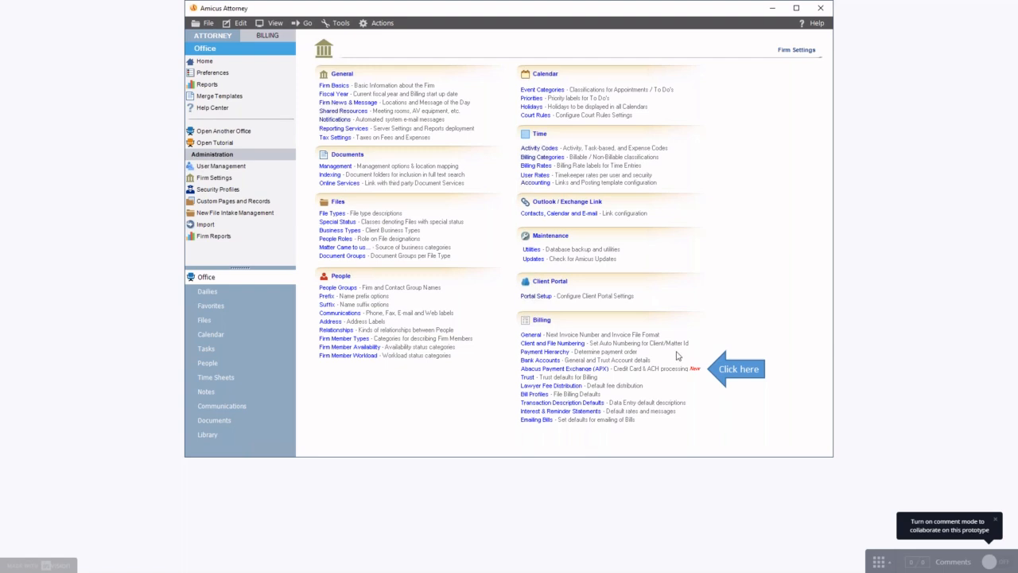
- From the firm's Abacus Payment Exchange (APX) billing settings, look over the enrollment page and start the account signup
{"action": "left_click", "coordinate": [567, 370]}
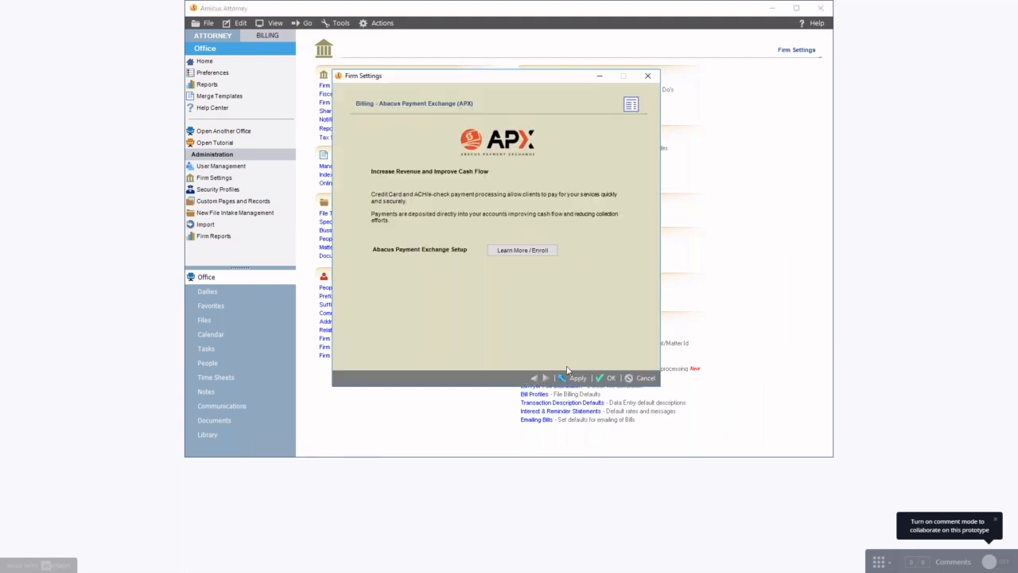
{"action": "left_click", "coordinate": [510, 253]}
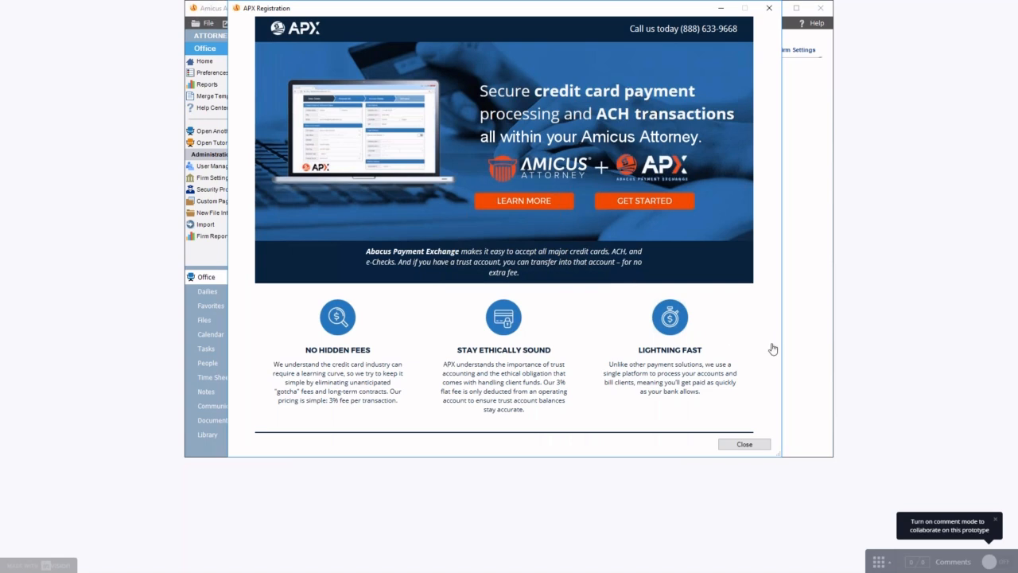
{"action": "scroll", "coordinate": [776, 342], "scroll_direction": "down", "scroll_amount": 3}
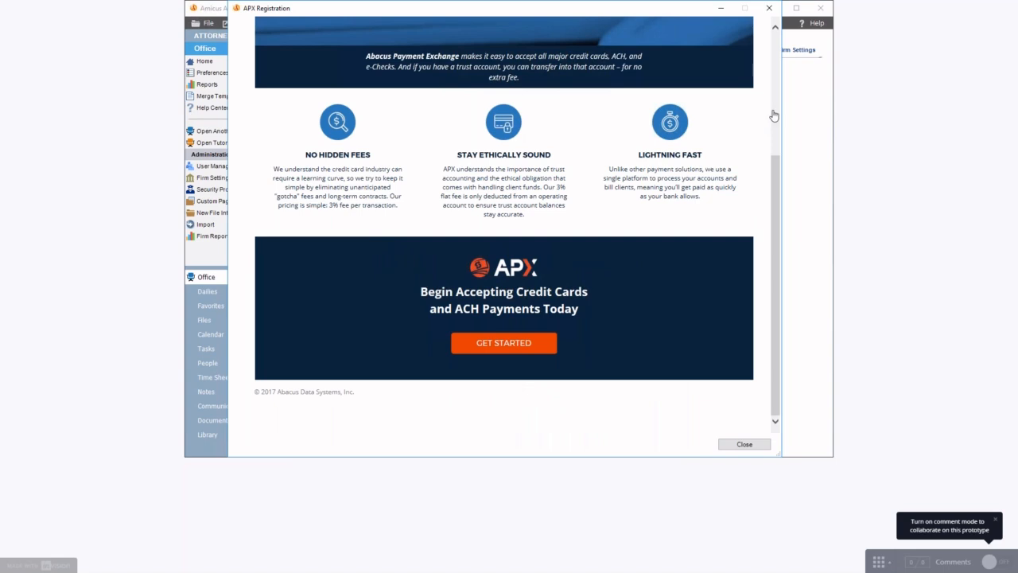
{"action": "scroll", "coordinate": [775, 116], "scroll_direction": "up", "scroll_amount": 3}
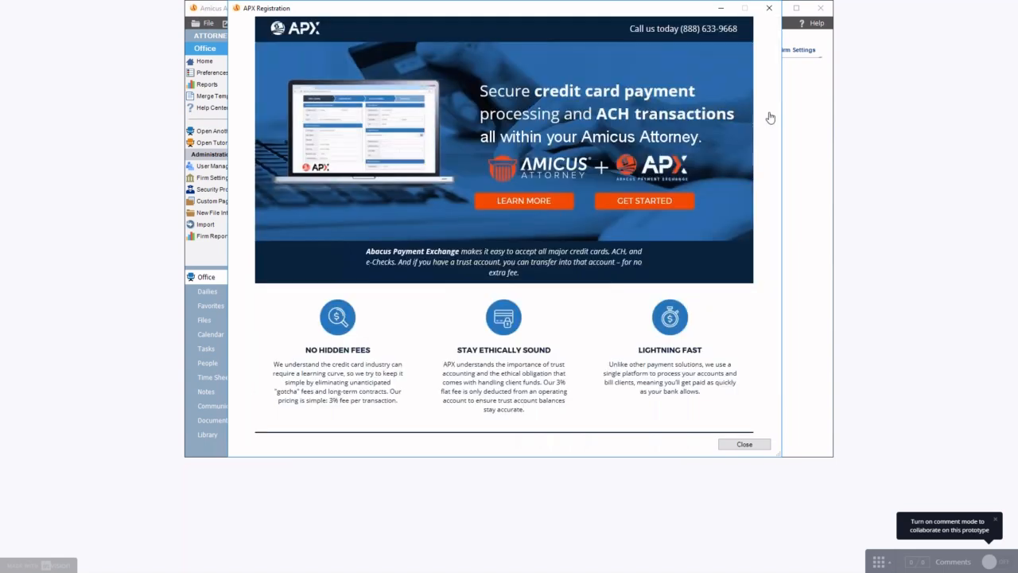
{"action": "left_click", "coordinate": [645, 201]}
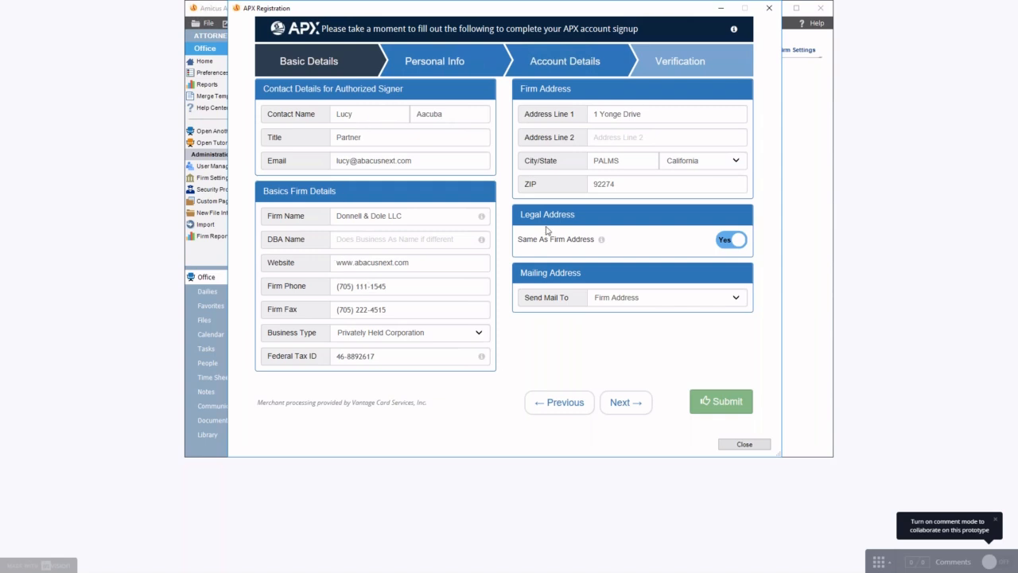
- Keep the legal address the same as the firm address and proceed through Personal Info to Account Details
{"action": "left_click", "coordinate": [723, 242]}
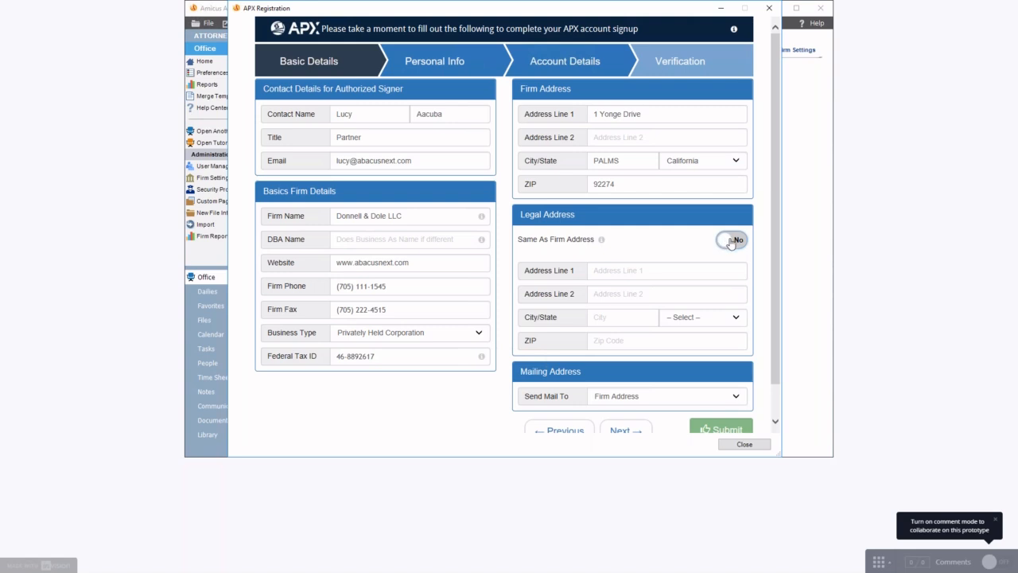
{"action": "left_click", "coordinate": [731, 241]}
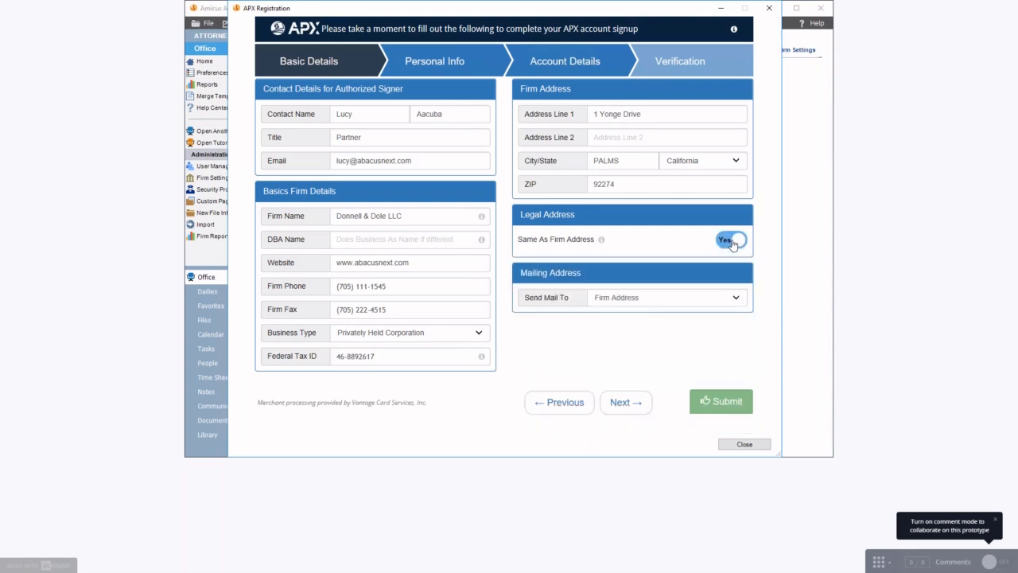
{"action": "left_click", "coordinate": [437, 70]}
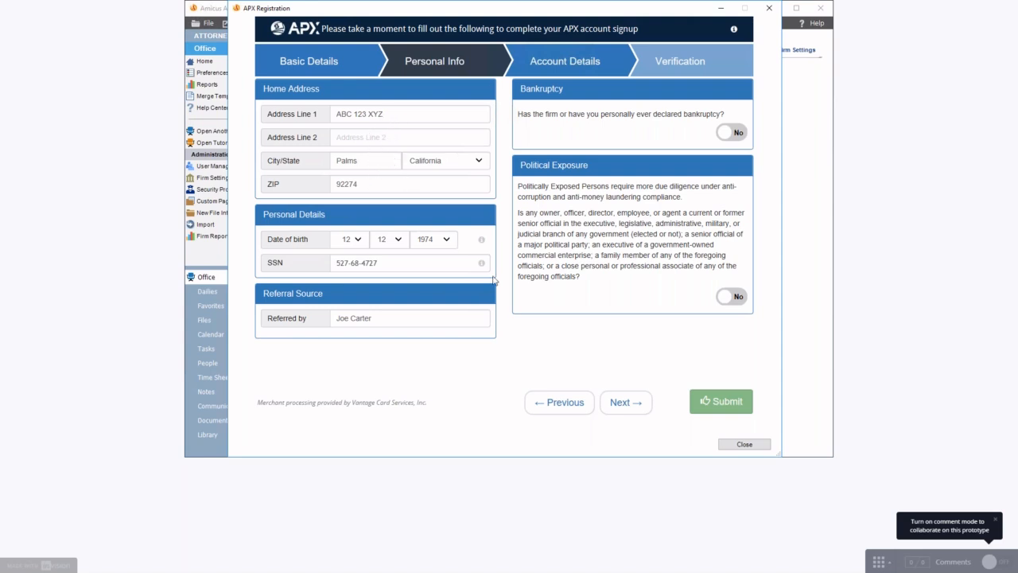
{"action": "left_click", "coordinate": [624, 404]}
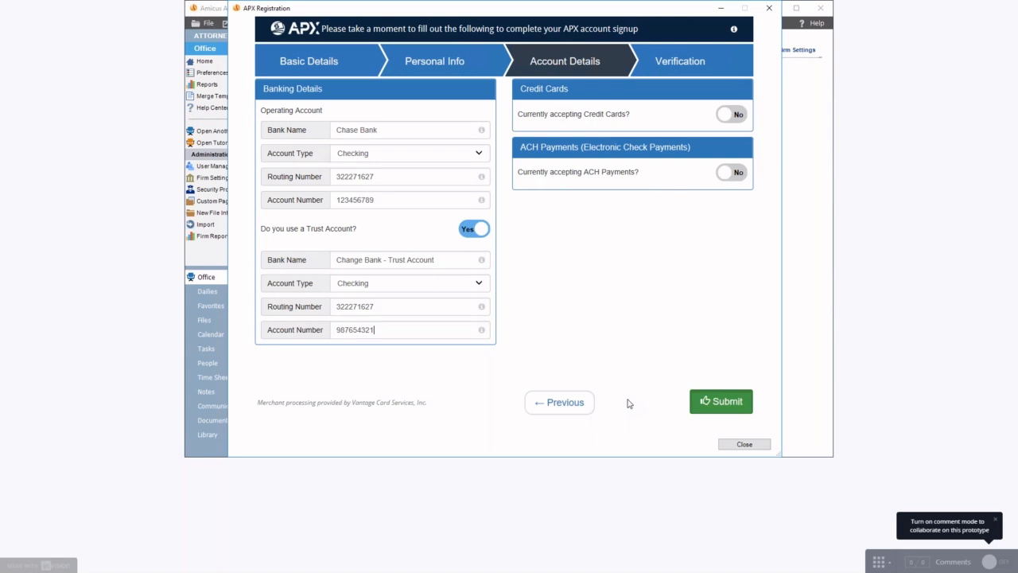
- Keep the trust account option set to Yes in the banking details and submit the APX application
{"action": "left_click", "coordinate": [466, 231]}
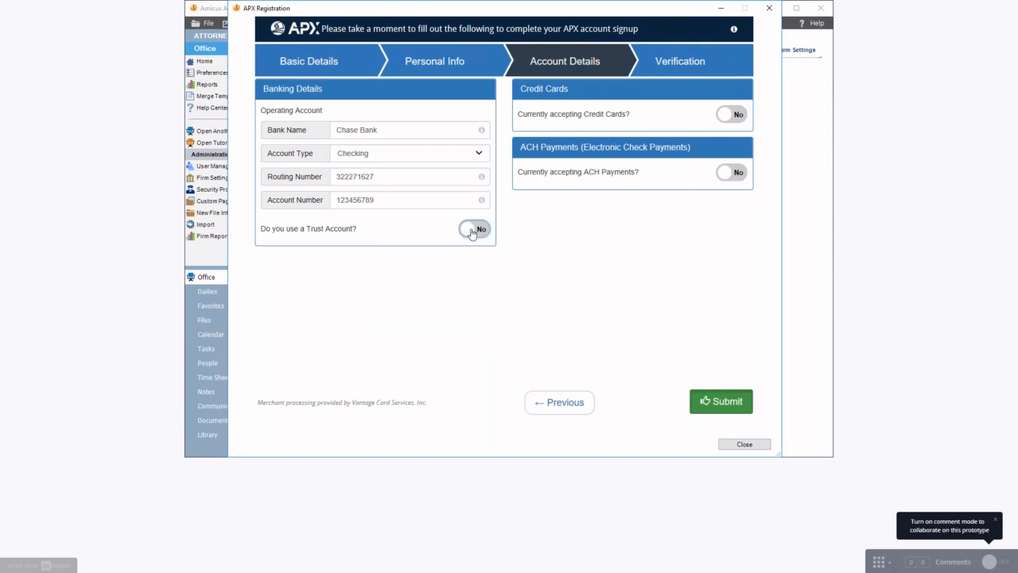
{"action": "left_click", "coordinate": [471, 230]}
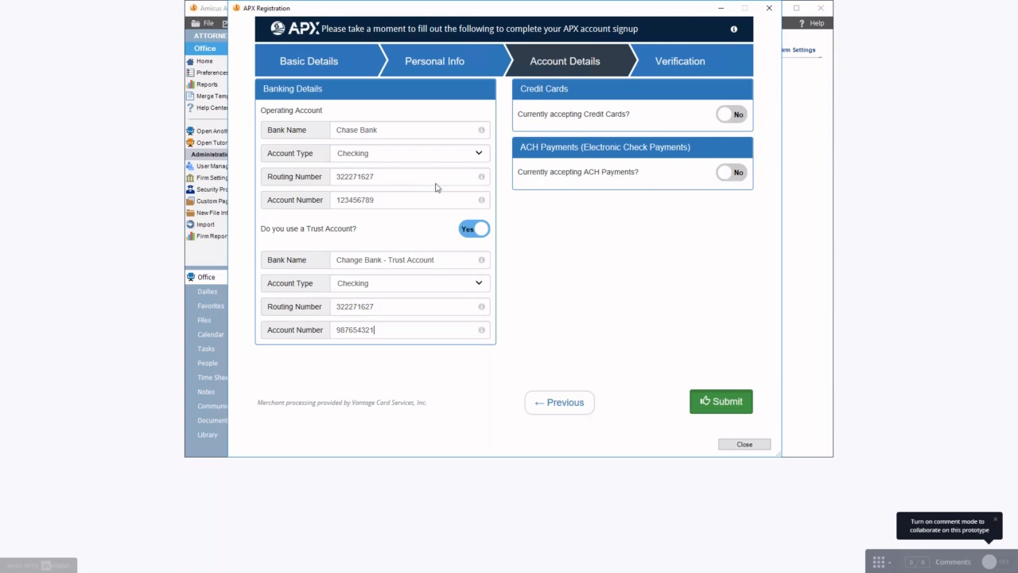
{"action": "left_click", "coordinate": [727, 402]}
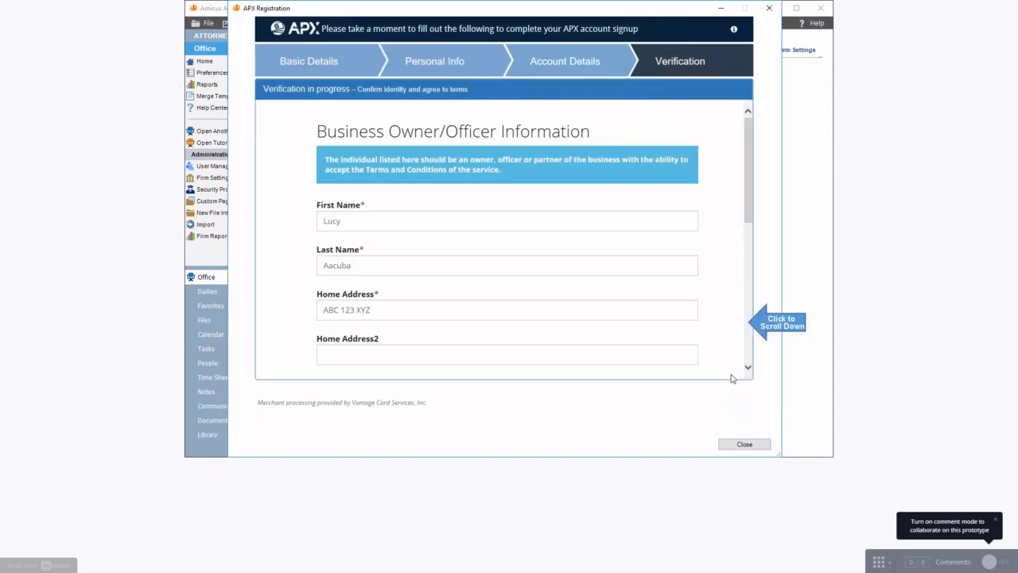
- Confirm the business owner/officer information and continue past the identity authentication questions
{"action": "left_click", "coordinate": [751, 345]}
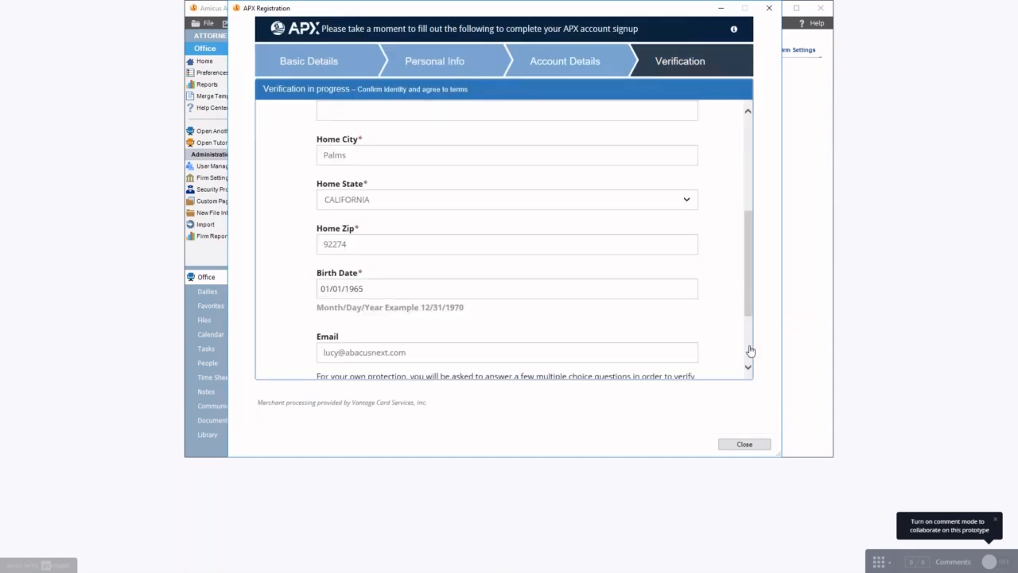
{"action": "left_click", "coordinate": [751, 351]}
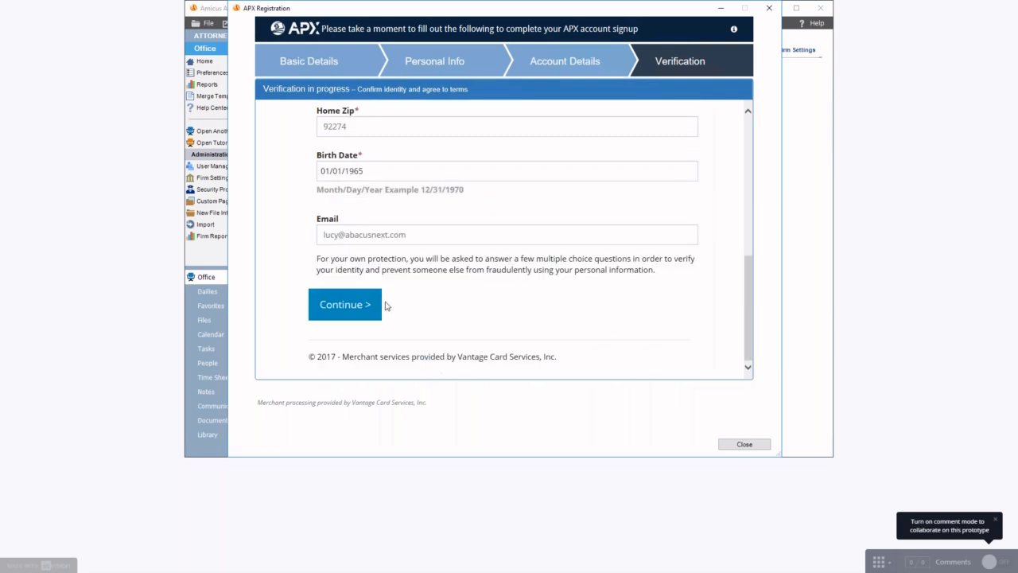
{"action": "left_click", "coordinate": [345, 306]}
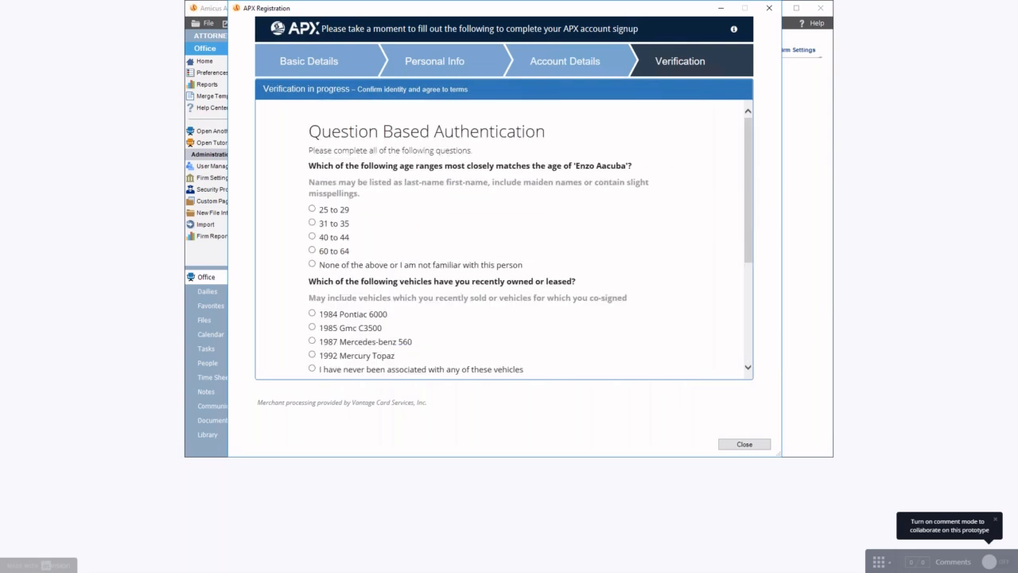
{"action": "left_click", "coordinate": [750, 345]}
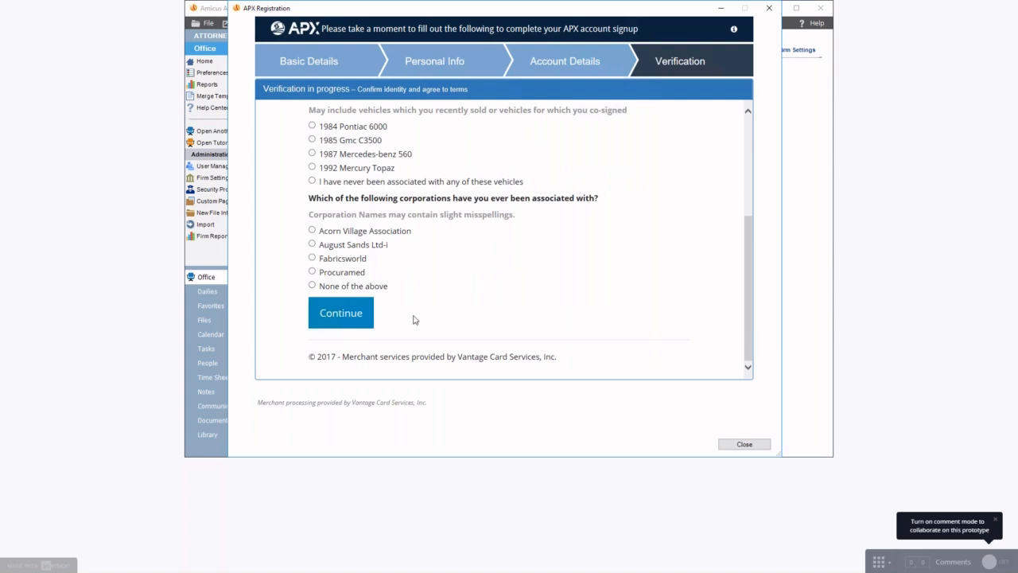
{"action": "left_click", "coordinate": [340, 314]}
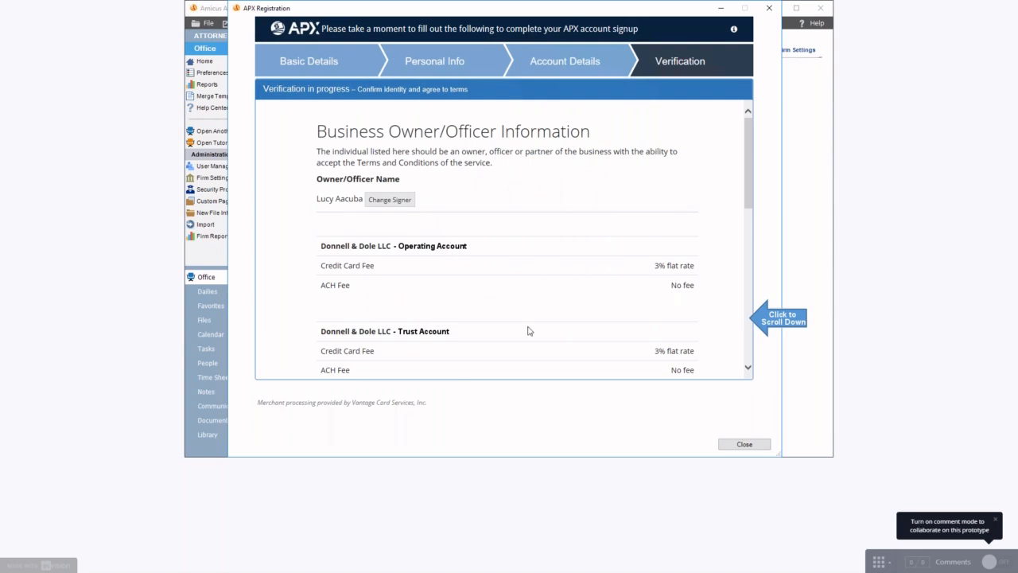
- Agree to the Sub-Merchant Agreement terms, and close the APX registration and its firm settings window
{"action": "left_click", "coordinate": [749, 354]}
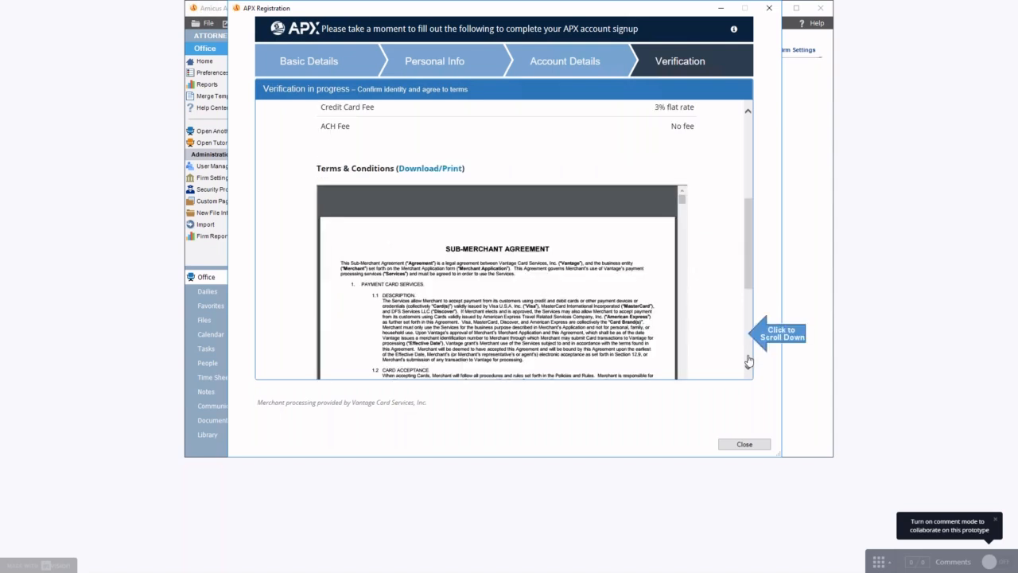
{"action": "left_click", "coordinate": [748, 356]}
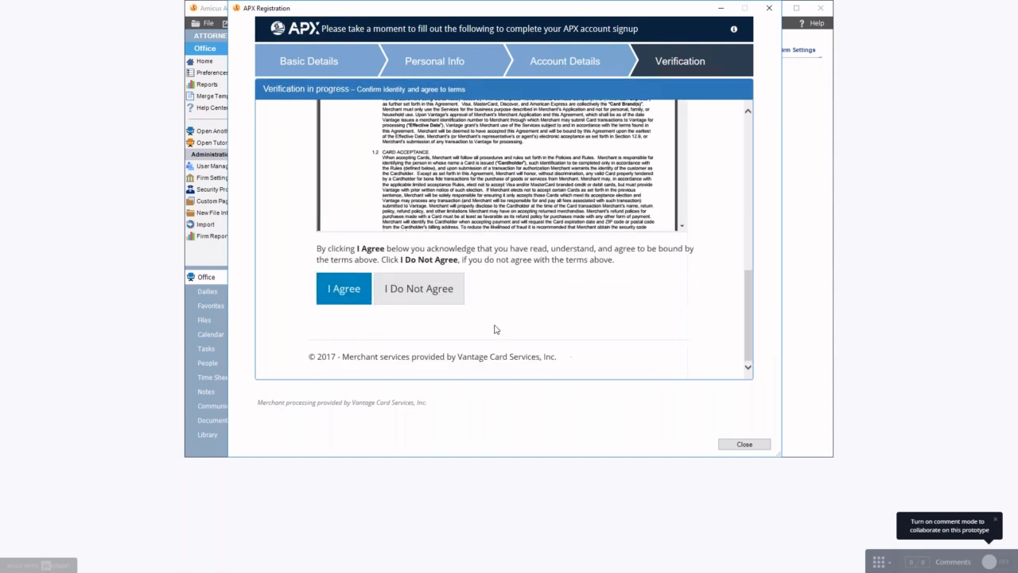
{"action": "left_click", "coordinate": [341, 290]}
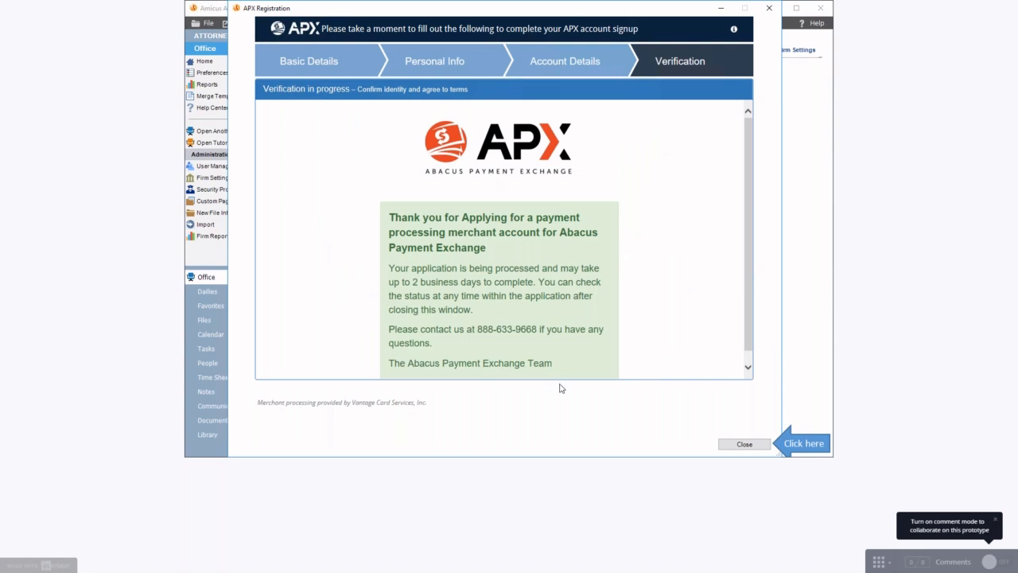
{"action": "left_click", "coordinate": [744, 445]}
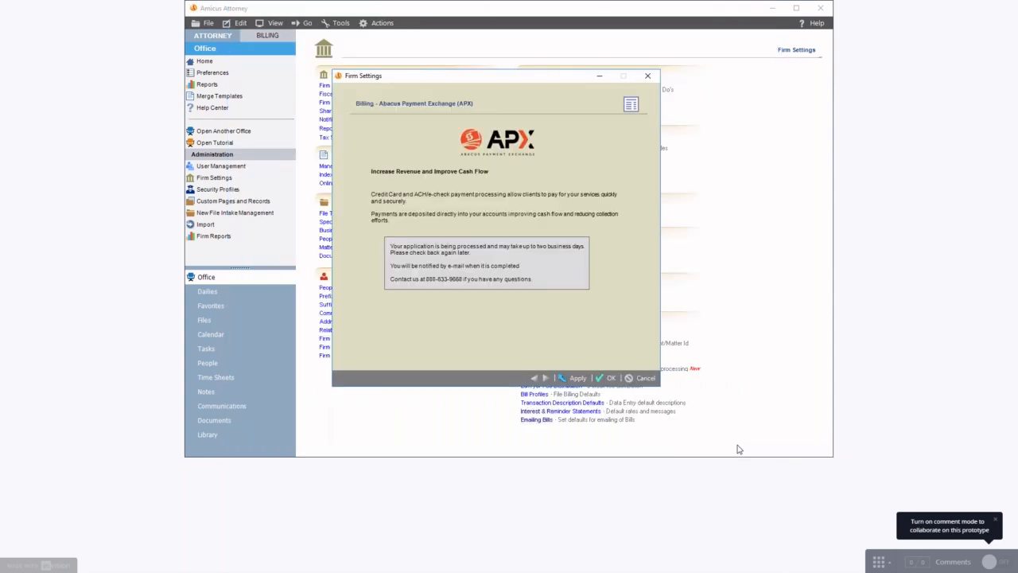
{"action": "left_click", "coordinate": [611, 378]}
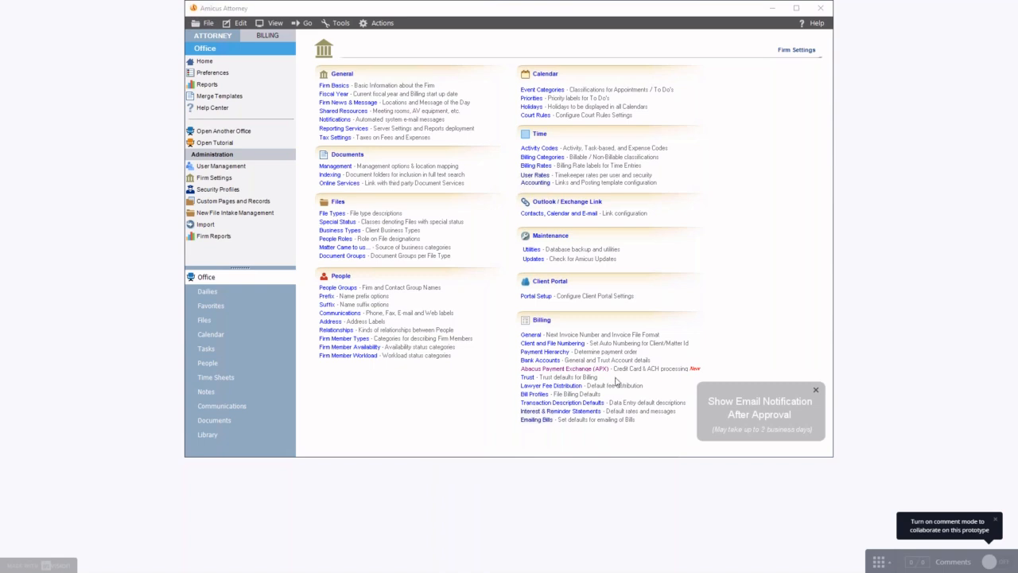
- Review the APX approval e-mail and confirm the merchant account mapping with 22 - Chase Bank as operating and 1 - Trust as trust account
{"action": "left_click", "coordinate": [746, 407]}
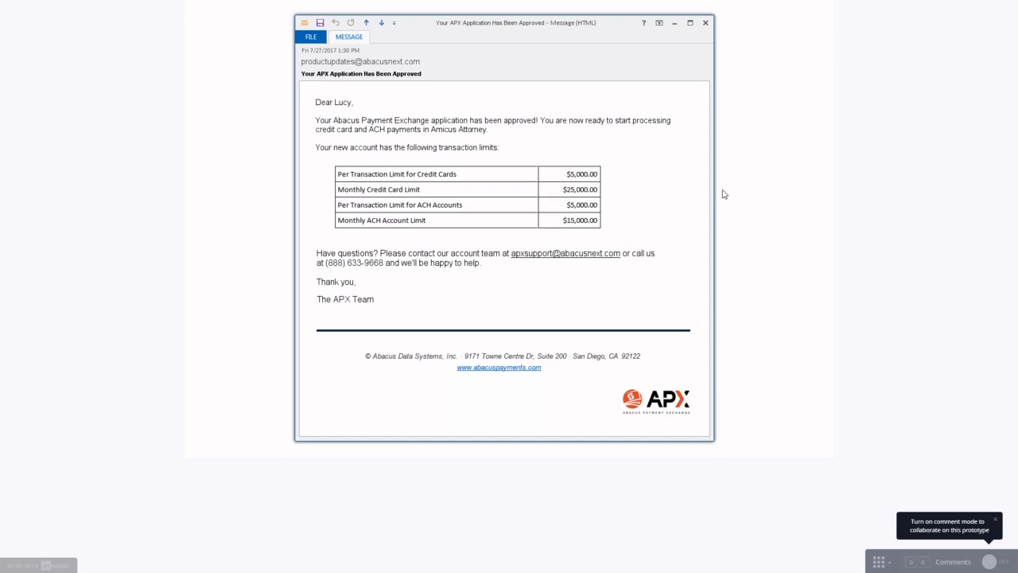
{"action": "left_click", "coordinate": [705, 24]}
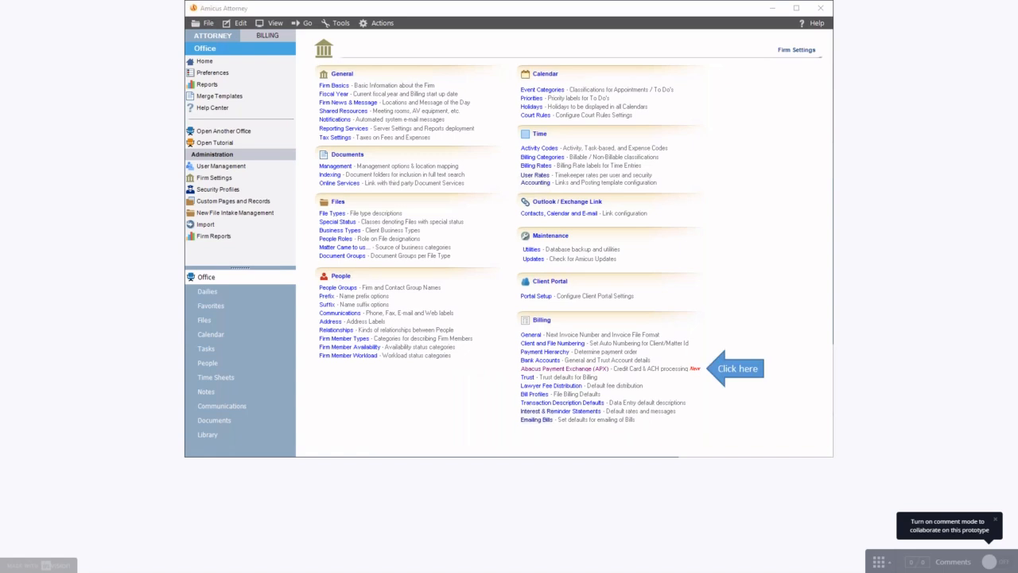
{"action": "left_click", "coordinate": [563, 371]}
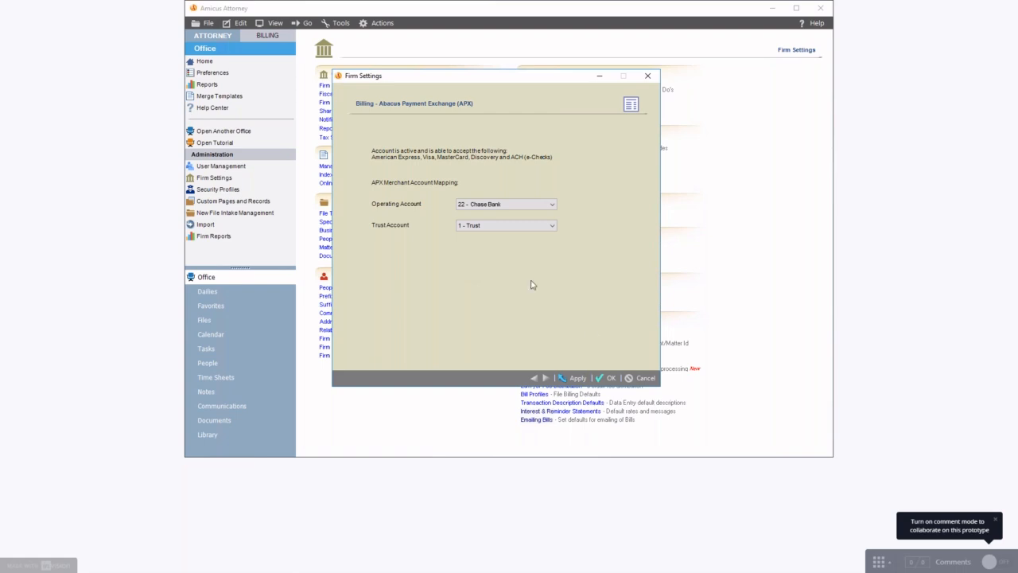
{"action": "left_click", "coordinate": [609, 380]}
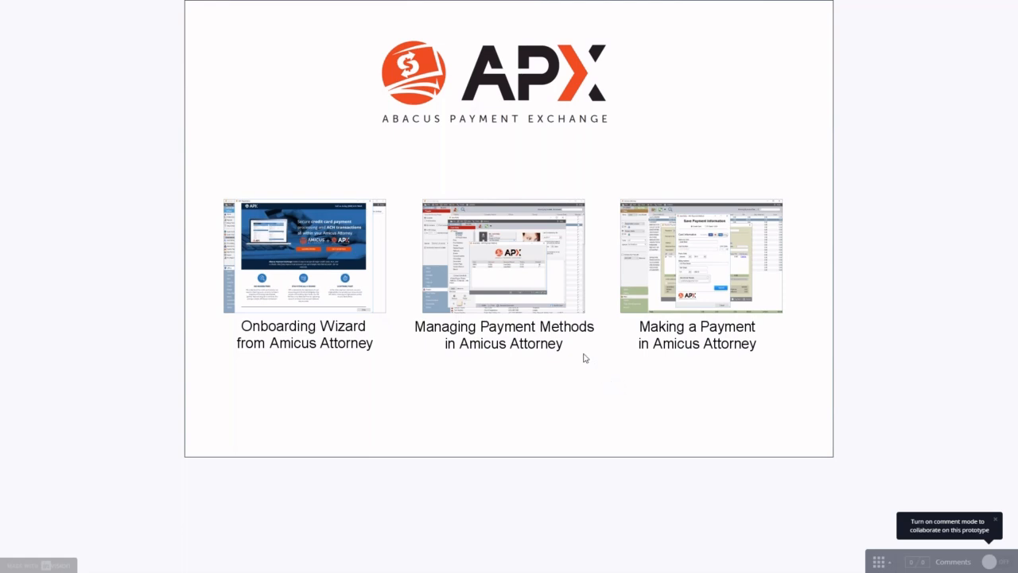
- Start the Managing Payment Methods demo and open the APX payment methods of the House of Grant contact
{"action": "left_click", "coordinate": [513, 282]}
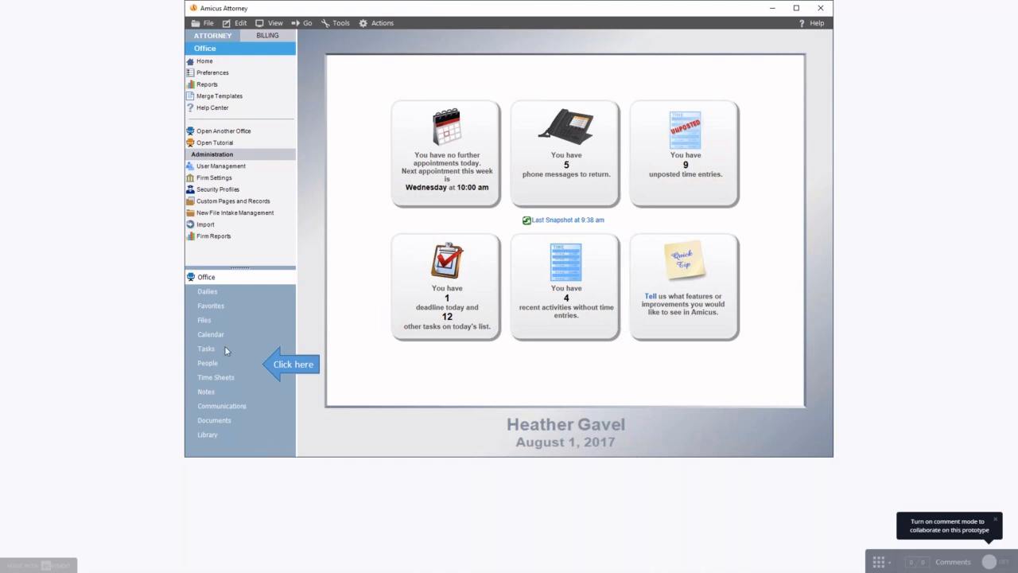
{"action": "left_click", "coordinate": [213, 363]}
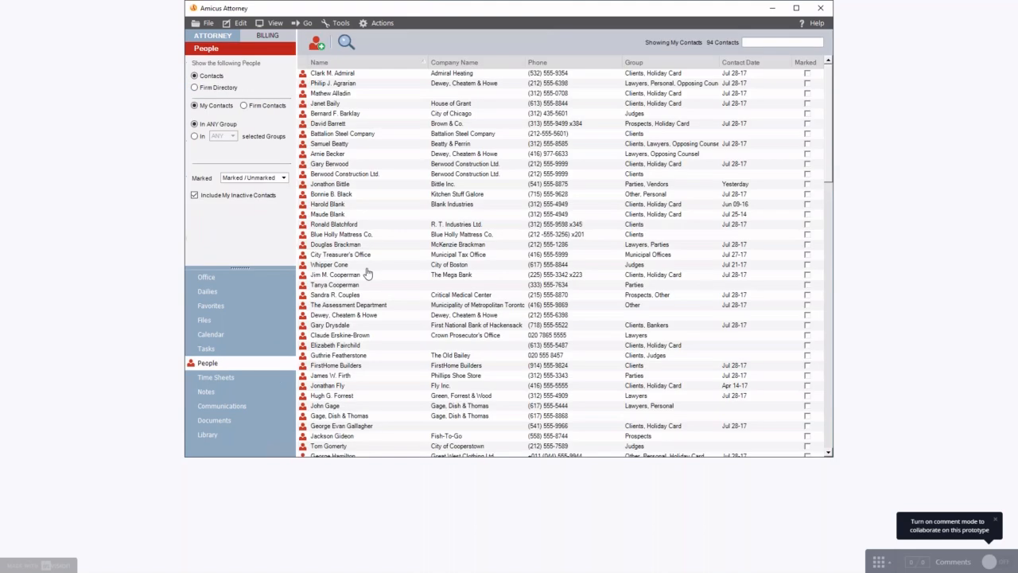
{"action": "left_click", "coordinate": [369, 106]}
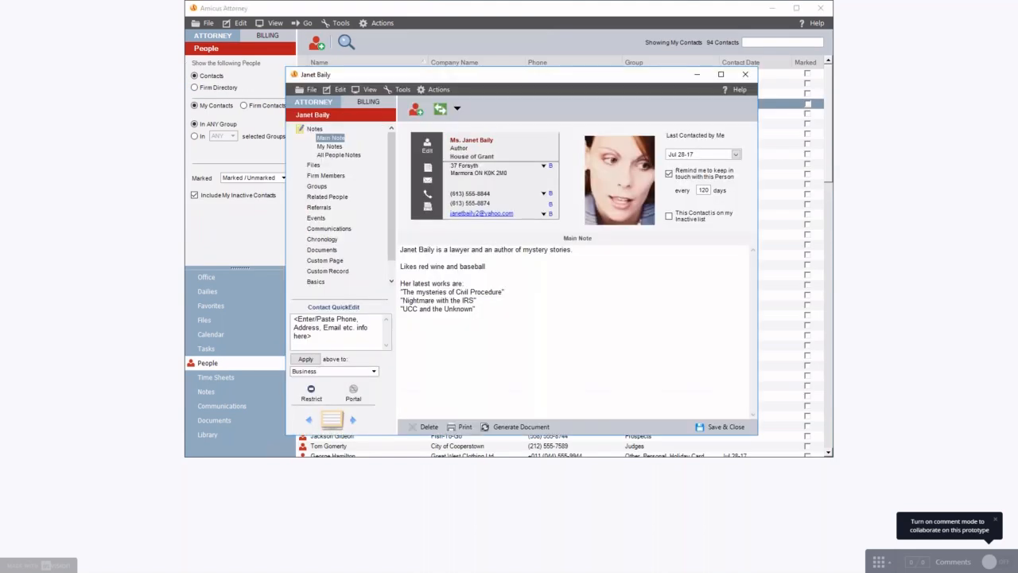
{"action": "left_click", "coordinate": [436, 91]}
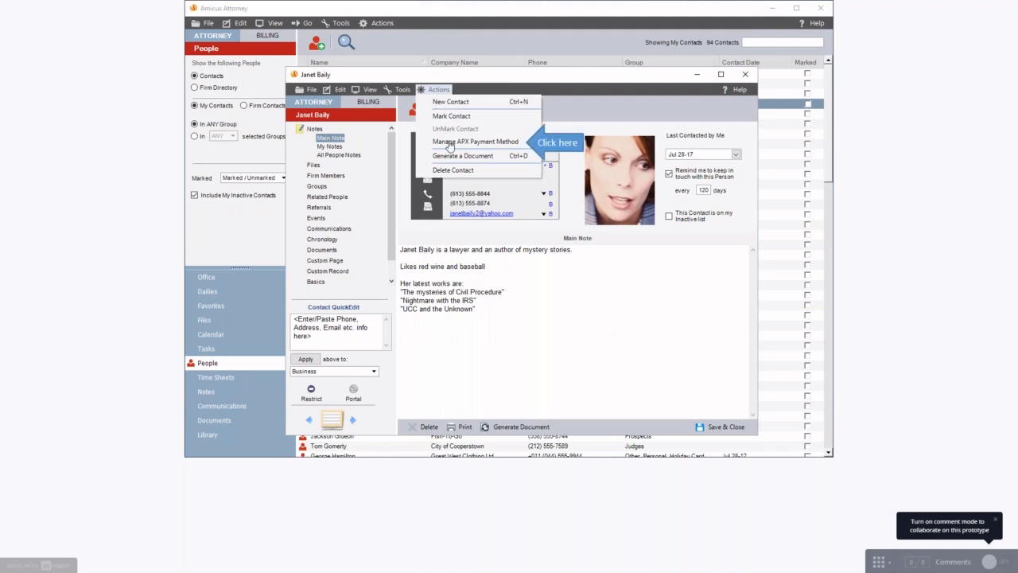
{"action": "left_click", "coordinate": [448, 144]}
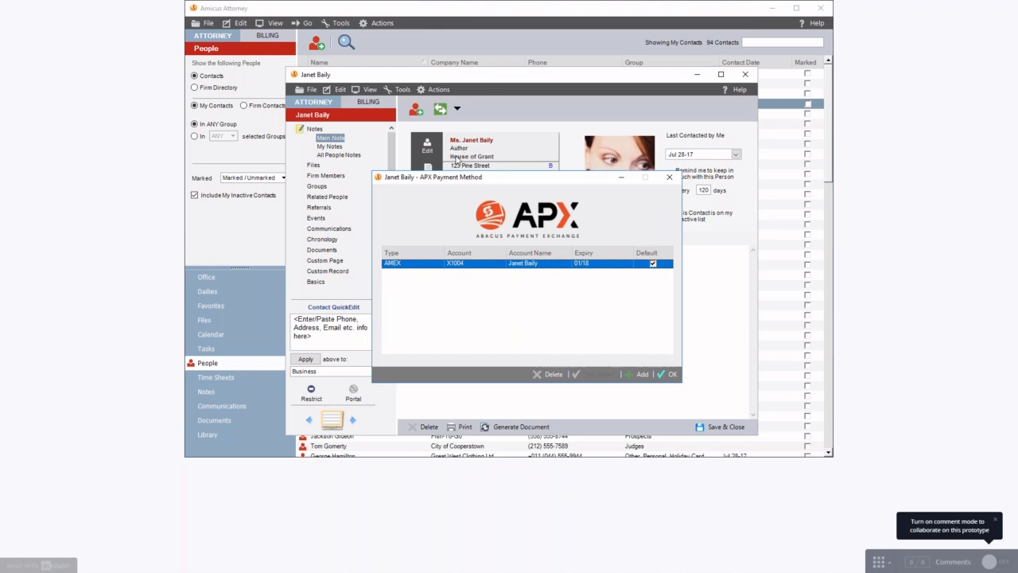
- Add a credit card as a payment method for the contact, checking the E-Check / ACH form before submitting the card information
{"action": "left_click", "coordinate": [639, 374]}
{"action": "key", "text": "Right"}
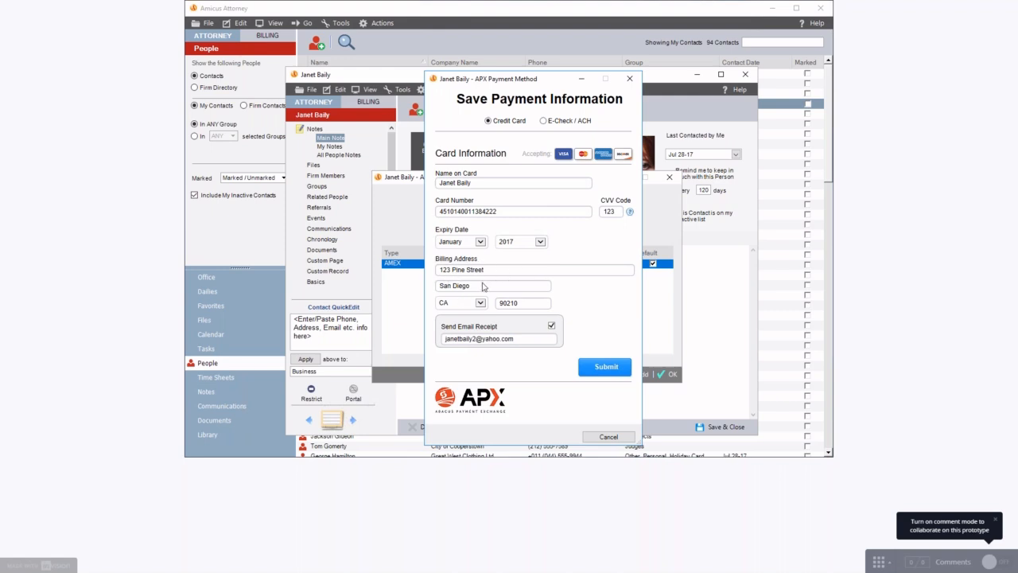
{"action": "left_click", "coordinate": [544, 121]}
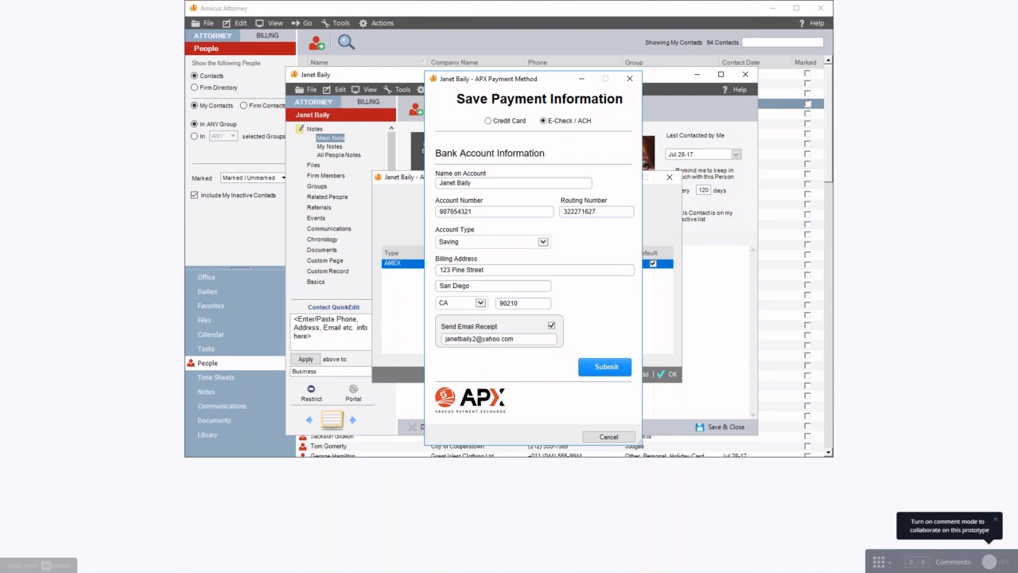
{"action": "left_click", "coordinate": [506, 125]}
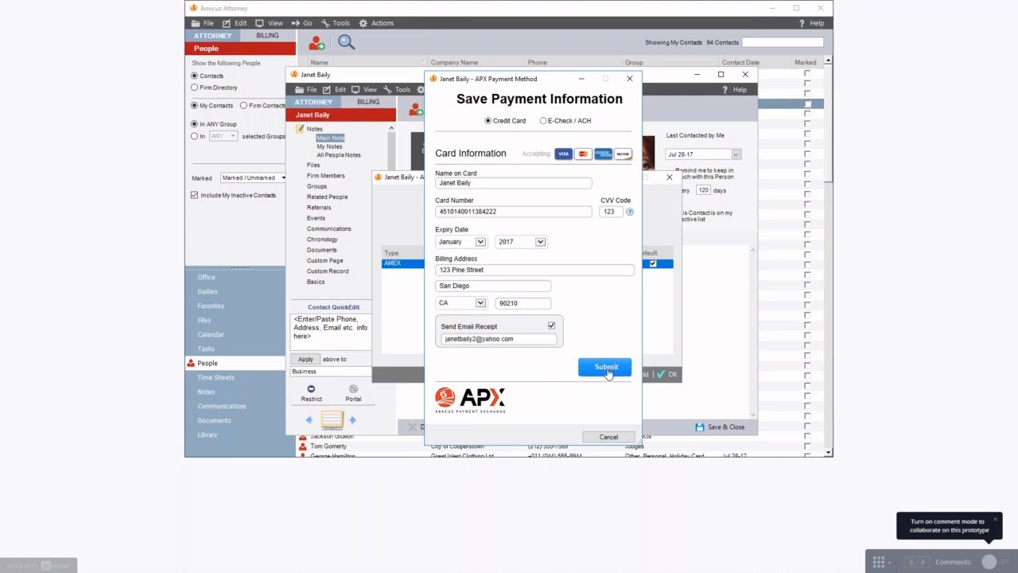
{"action": "left_click", "coordinate": [606, 367]}
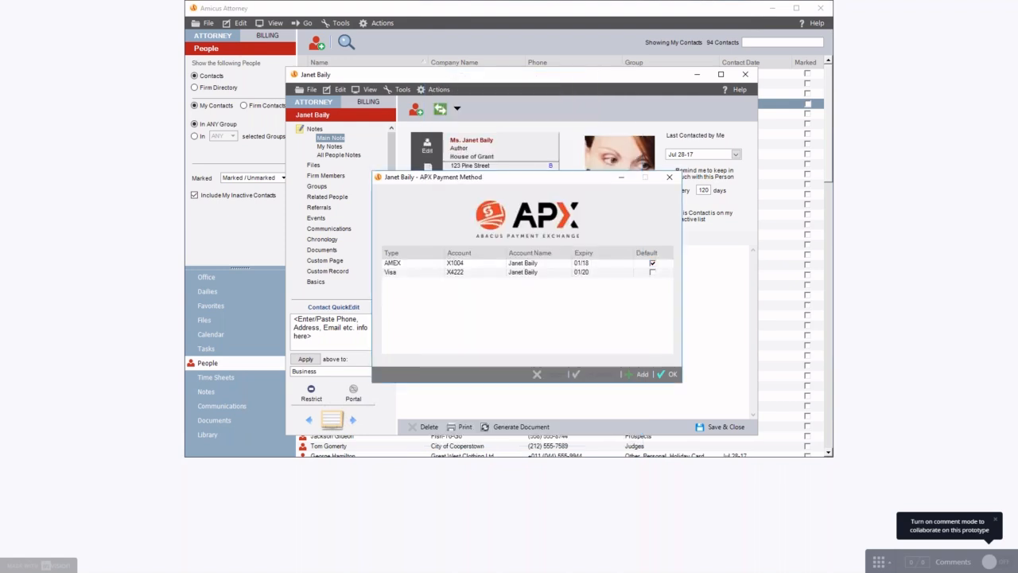
- Confirm the contact's APX payment methods, and close the contact record to return to the APX demo selection page
{"action": "left_click", "coordinate": [671, 376]}
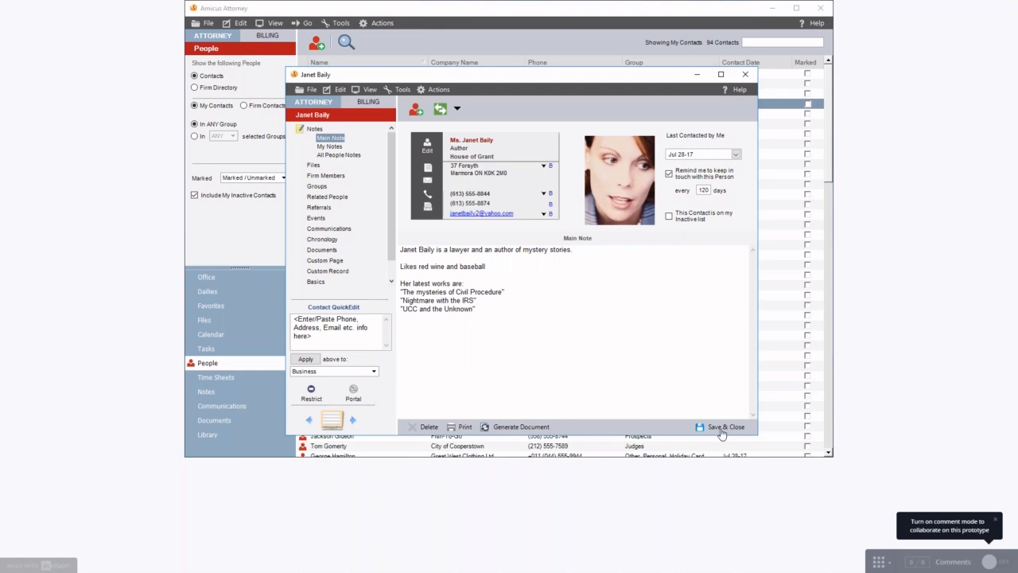
{"action": "left_click", "coordinate": [746, 74]}
{"action": "left_click", "coordinate": [820, 8]}
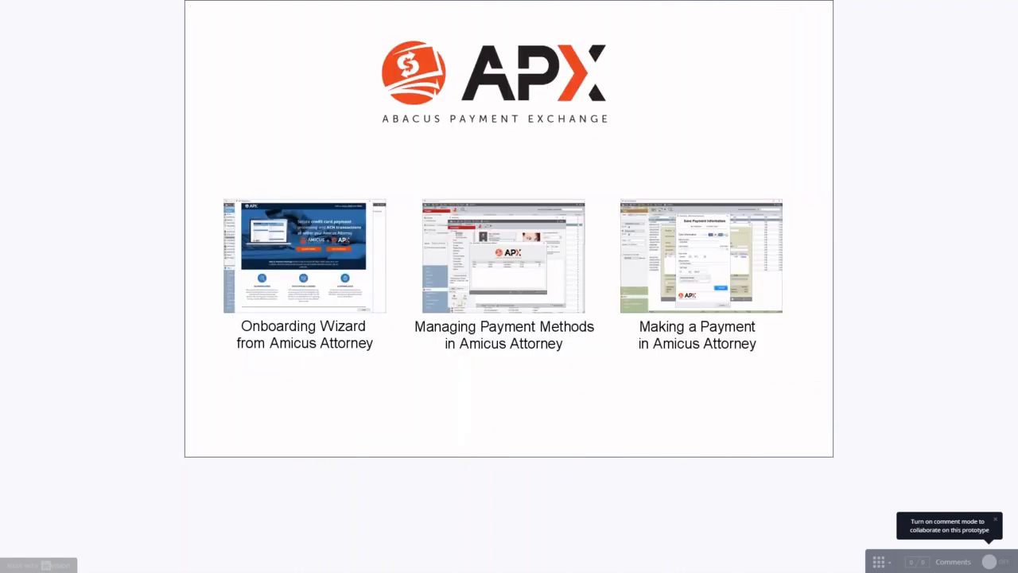
- Start the Making a Payment demo and open Receive Payment for the highlighted file in the Billing files list
{"action": "left_click", "coordinate": [712, 241]}
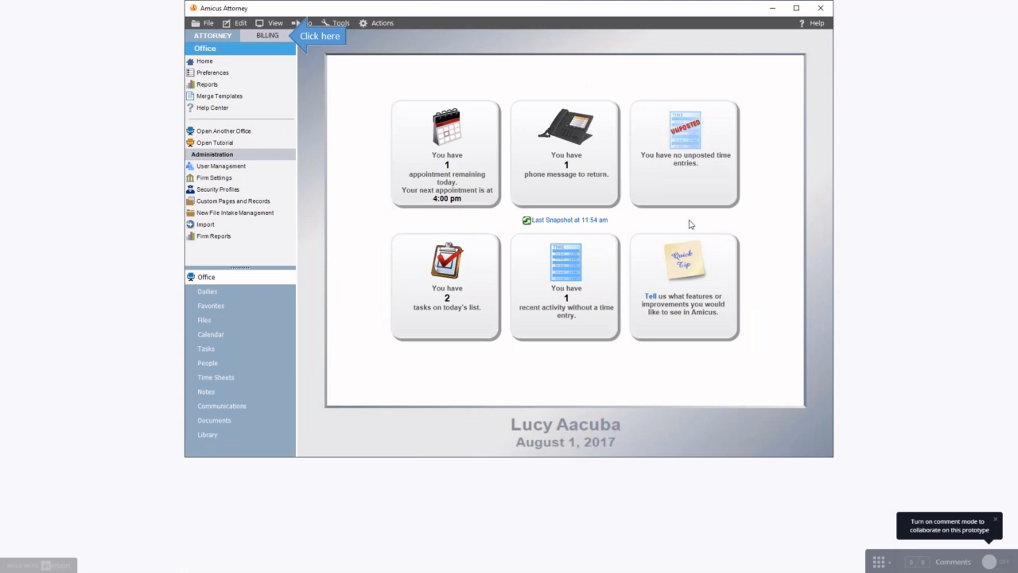
{"action": "left_click", "coordinate": [263, 38]}
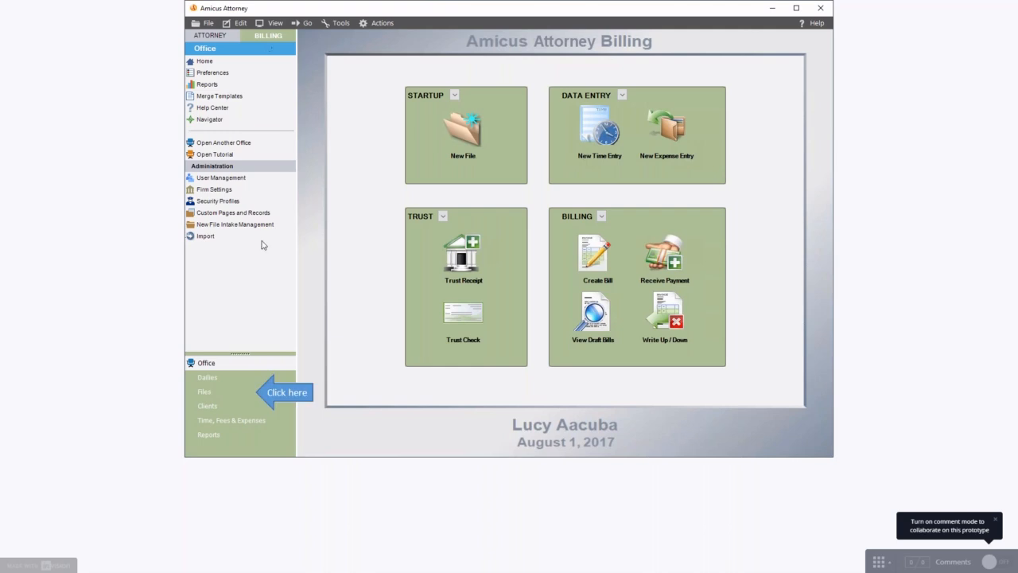
{"action": "left_click", "coordinate": [234, 393]}
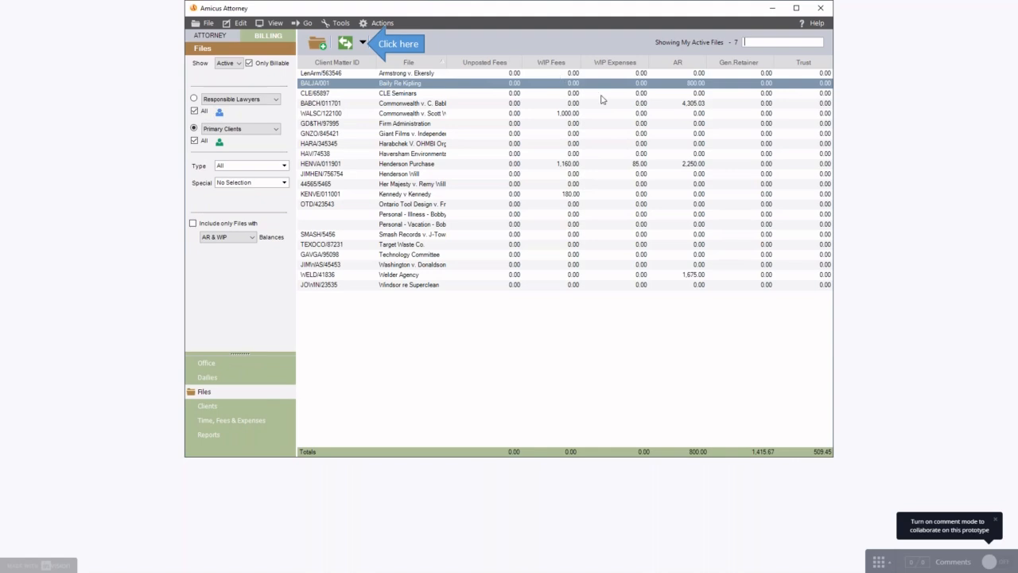
{"action": "left_click", "coordinate": [363, 45]}
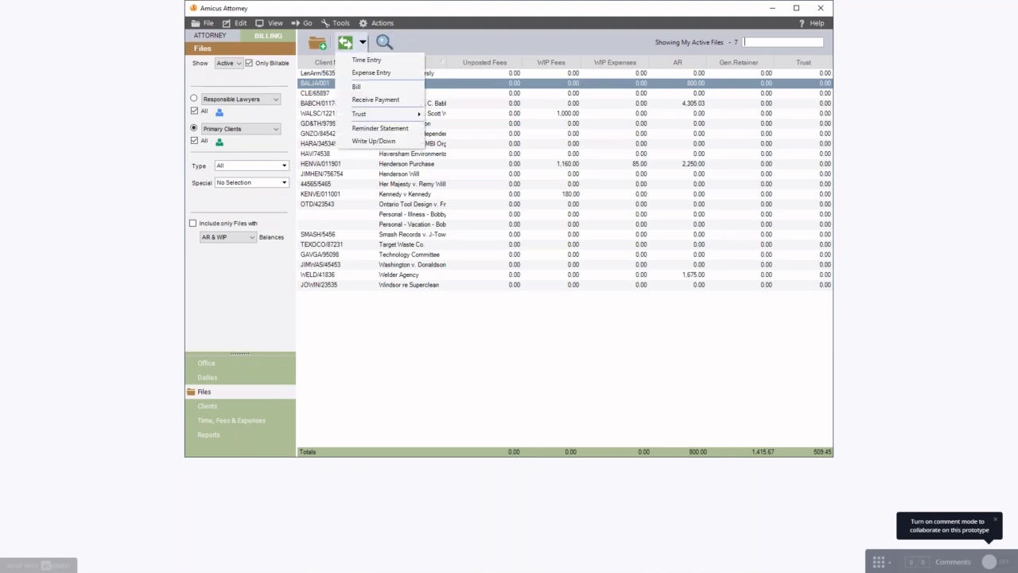
{"action": "left_click", "coordinate": [371, 102]}
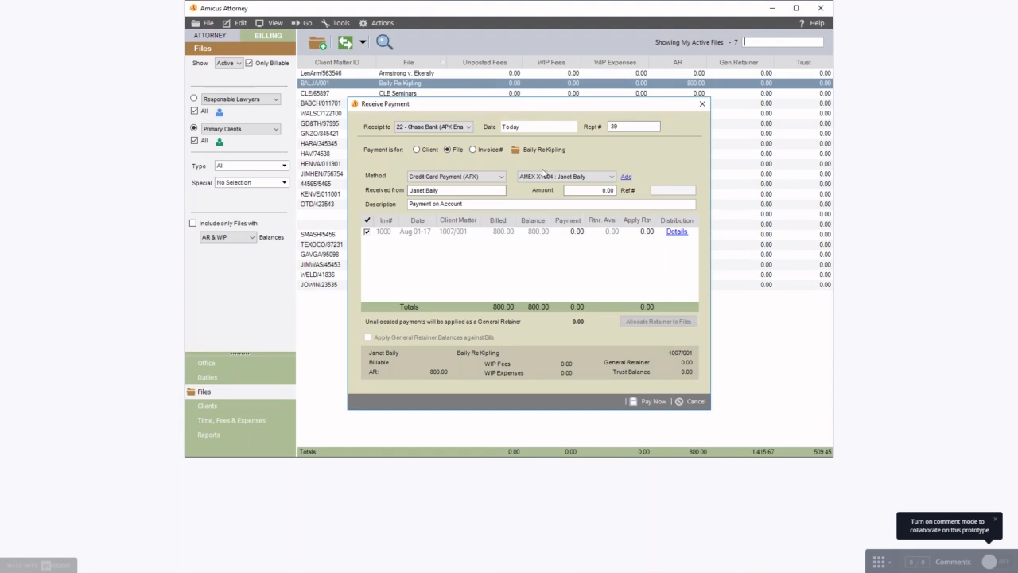
- Check the saved cards for Credit Card Payment (APX), and switch the payment method to ACH Payment (APX)
{"action": "left_click", "coordinate": [499, 178]}
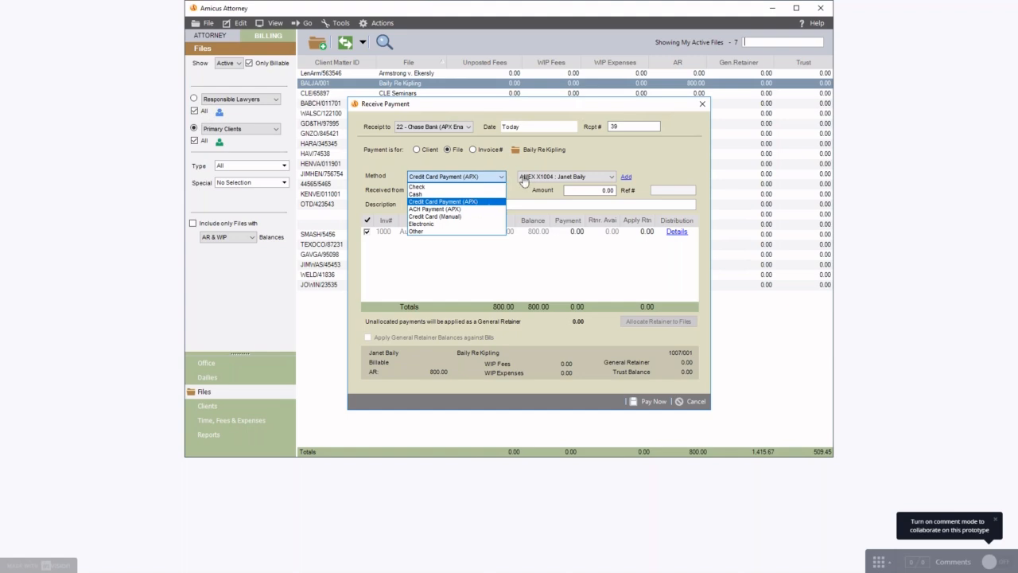
{"action": "left_click", "coordinate": [475, 201]}
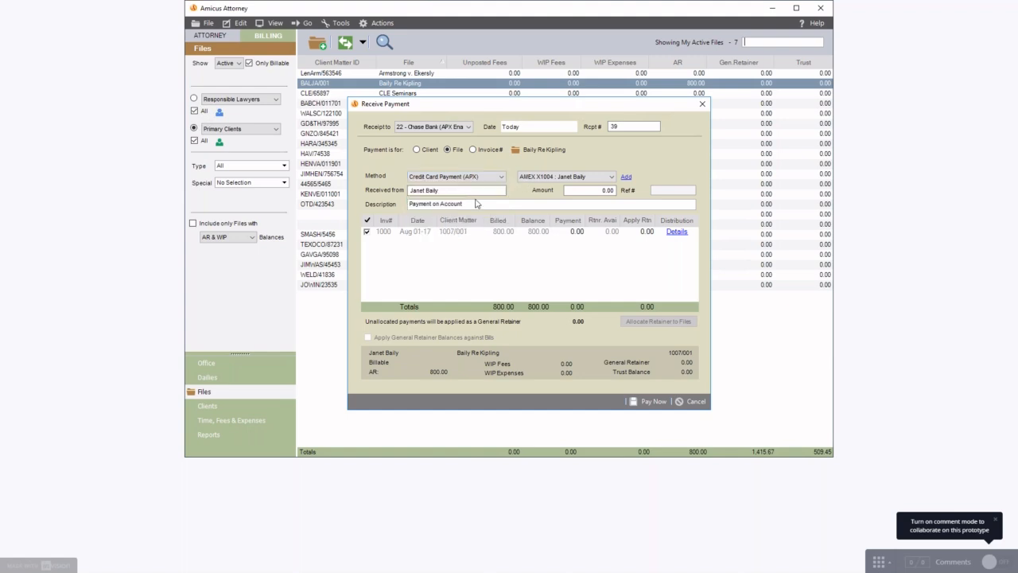
{"action": "left_click", "coordinate": [555, 181]}
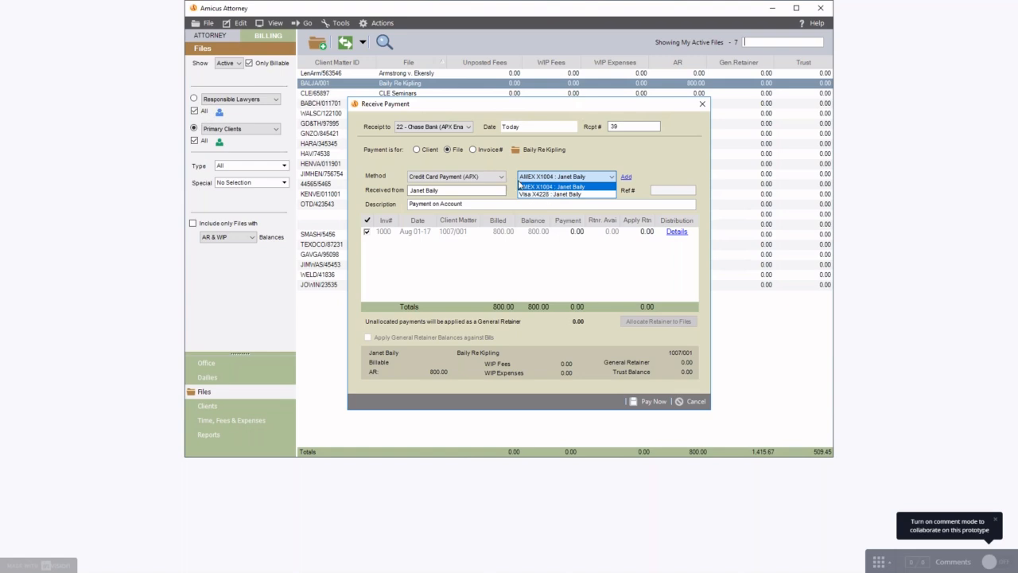
{"action": "left_click", "coordinate": [500, 179]}
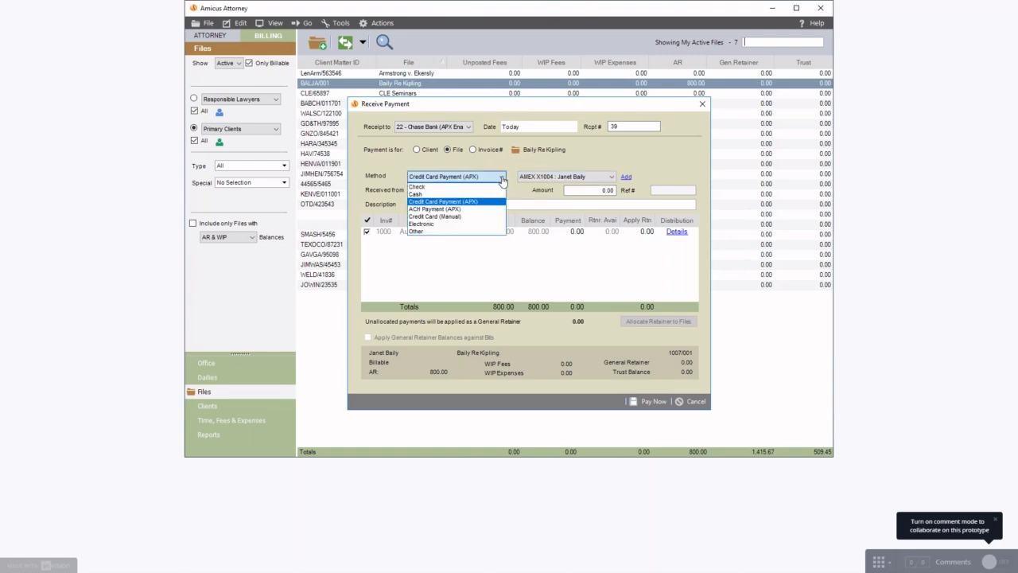
{"action": "left_click", "coordinate": [465, 209]}
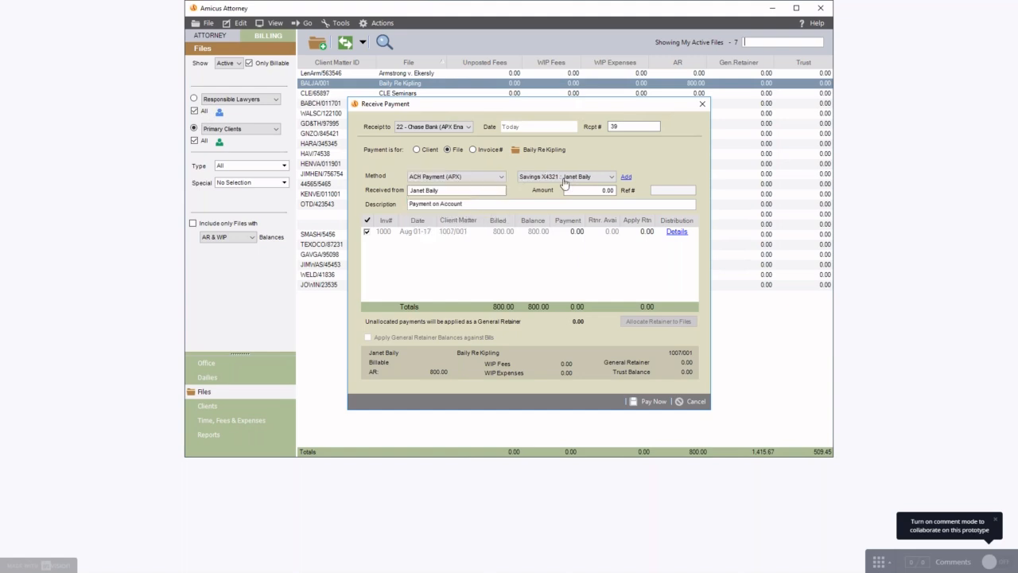
- Add a credit card payment method from the Receive Payment window, entering the card number, CVV code and expiry date, and submit it
{"action": "left_click", "coordinate": [626, 178]}
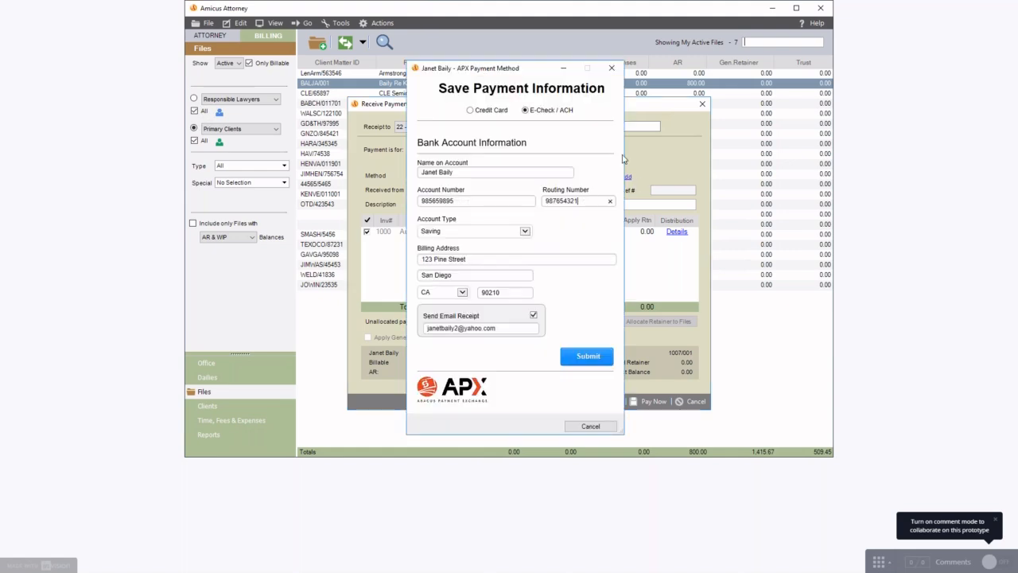
{"action": "left_click", "coordinate": [469, 110]}
{"action": "left_click", "coordinate": [457, 203]}
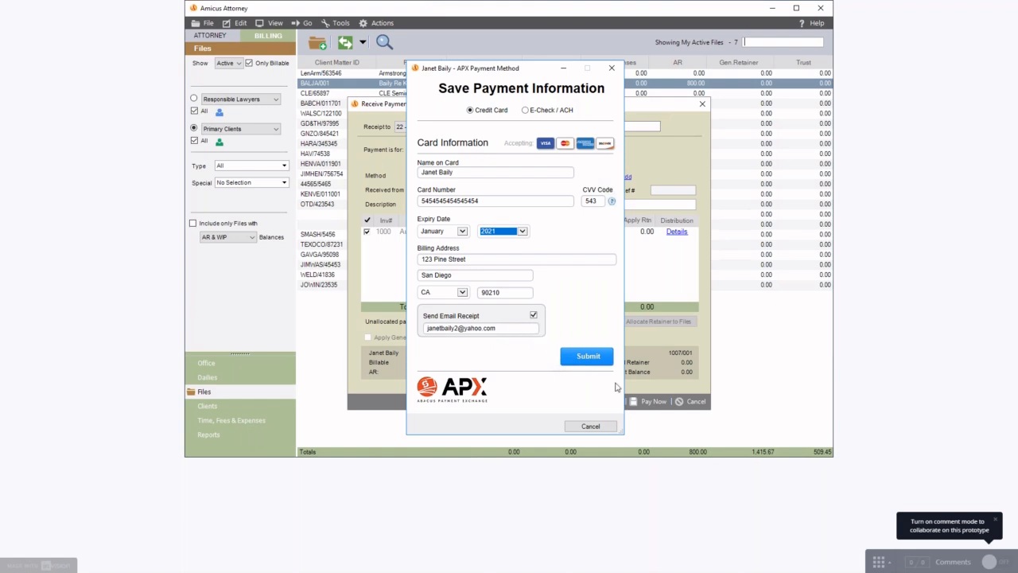
{"action": "left_click", "coordinate": [586, 358]}
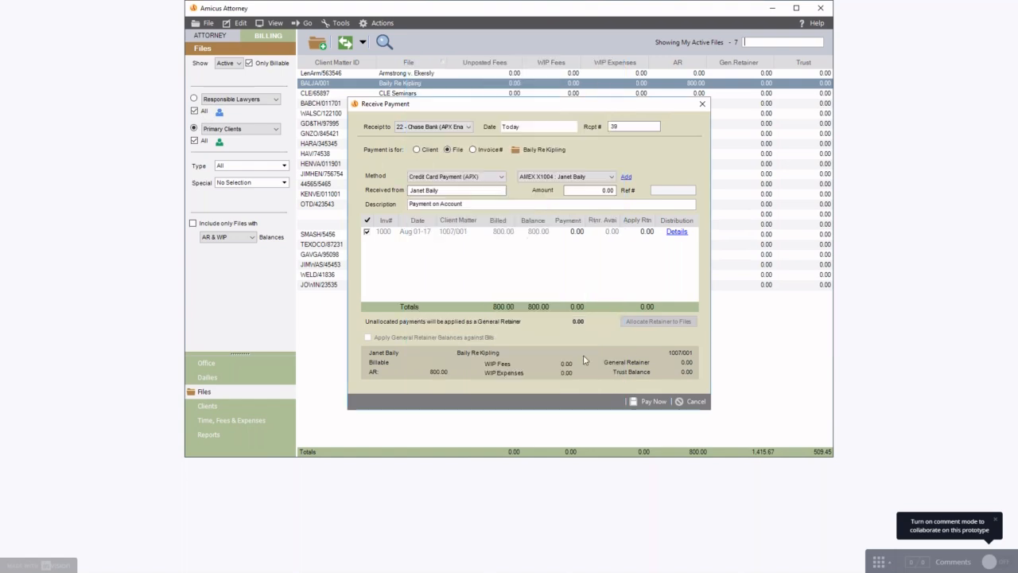
- Set the payment amount to 800.00, and process the charge to the client's saved AMEX card
{"action": "left_click", "coordinate": [595, 194]}
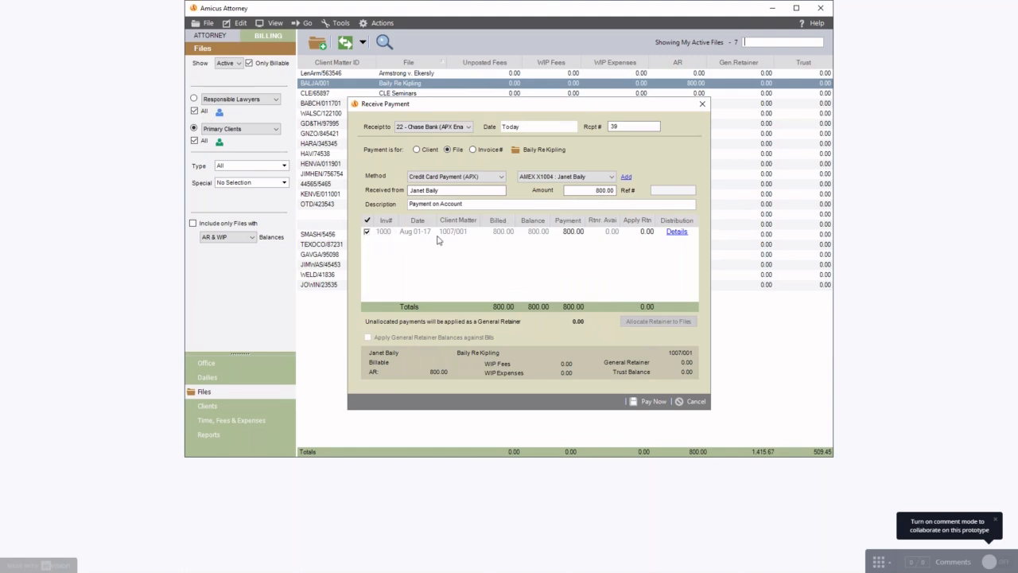
{"action": "left_click", "coordinate": [651, 403]}
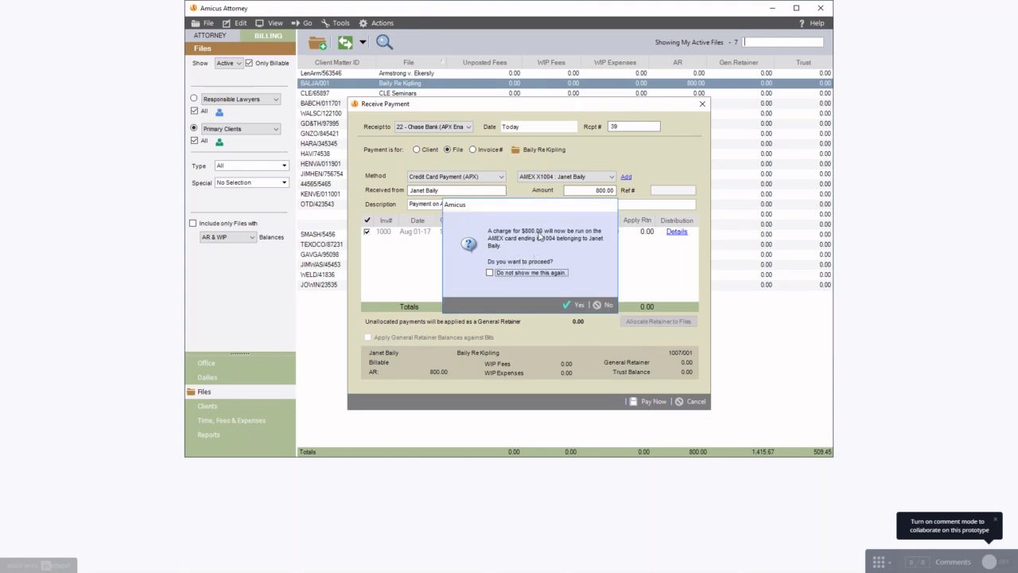
{"action": "left_click", "coordinate": [578, 307]}
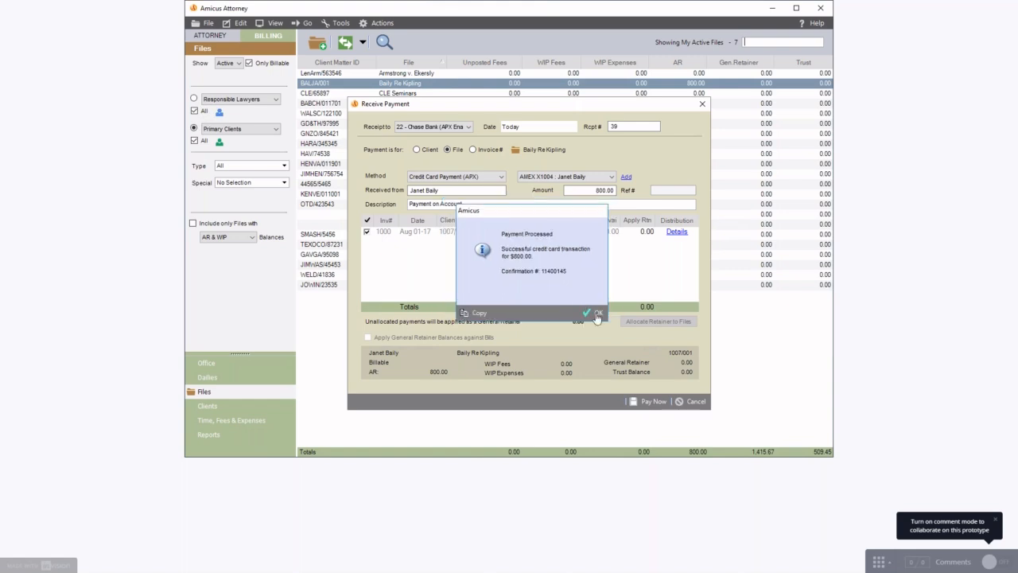
{"action": "left_click", "coordinate": [596, 313]}
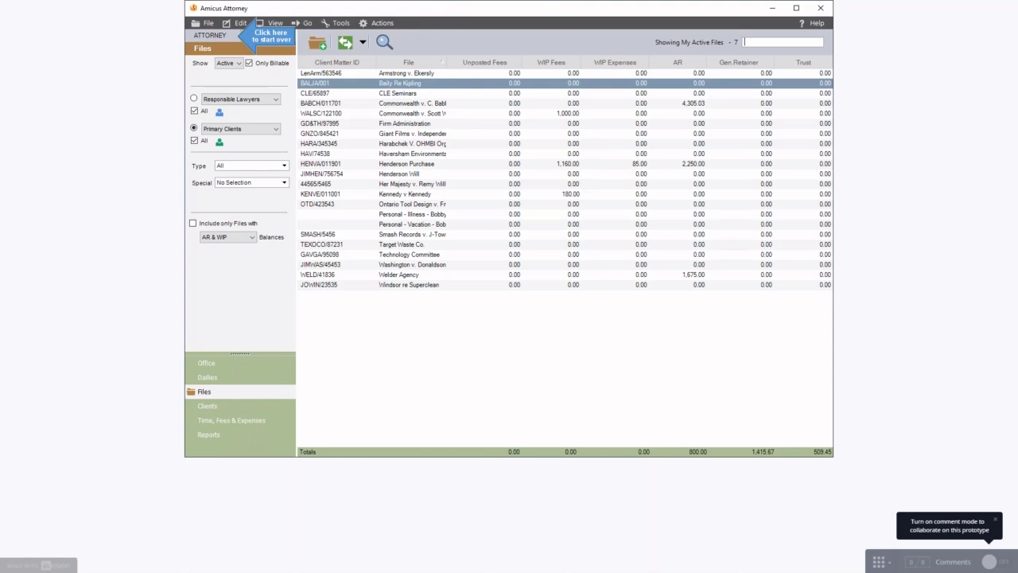
- Switch to the PowerPoint slide show of the APX demo and advance to the "What Now?" slide
{"action": "key", "text": "alt+Tab"}
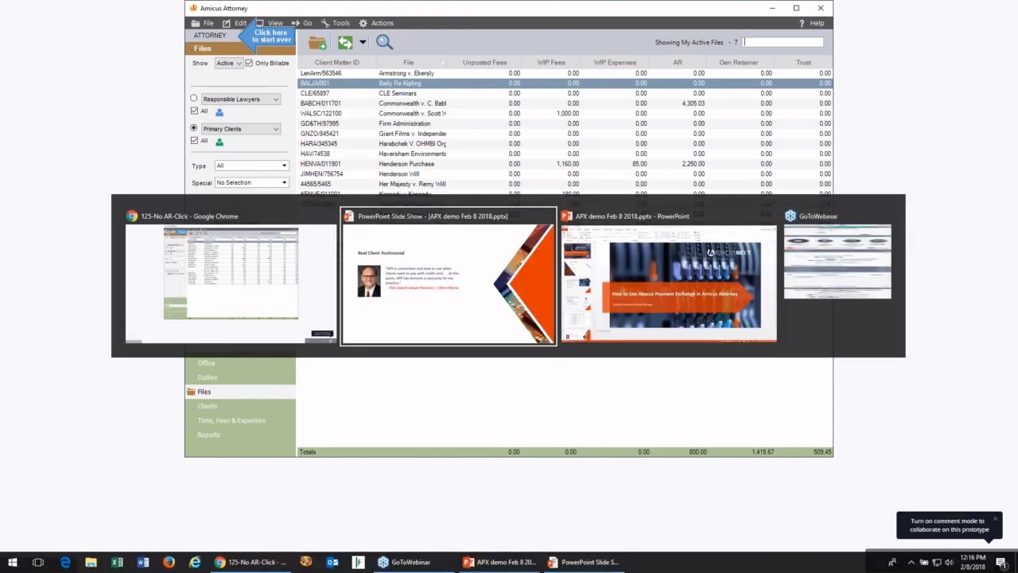
{"action": "key", "text": "Right"}
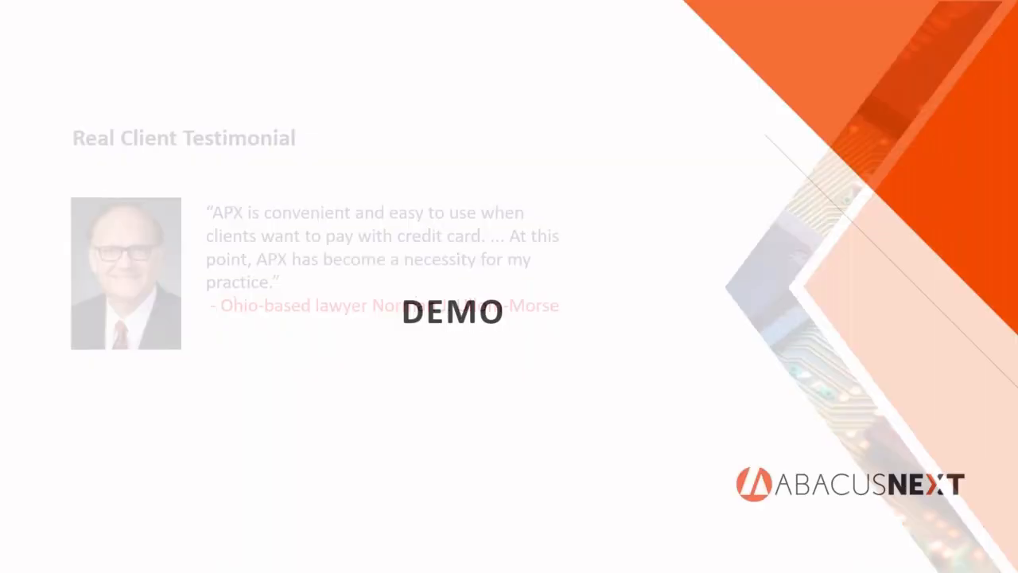
{"action": "key", "text": "Right"}
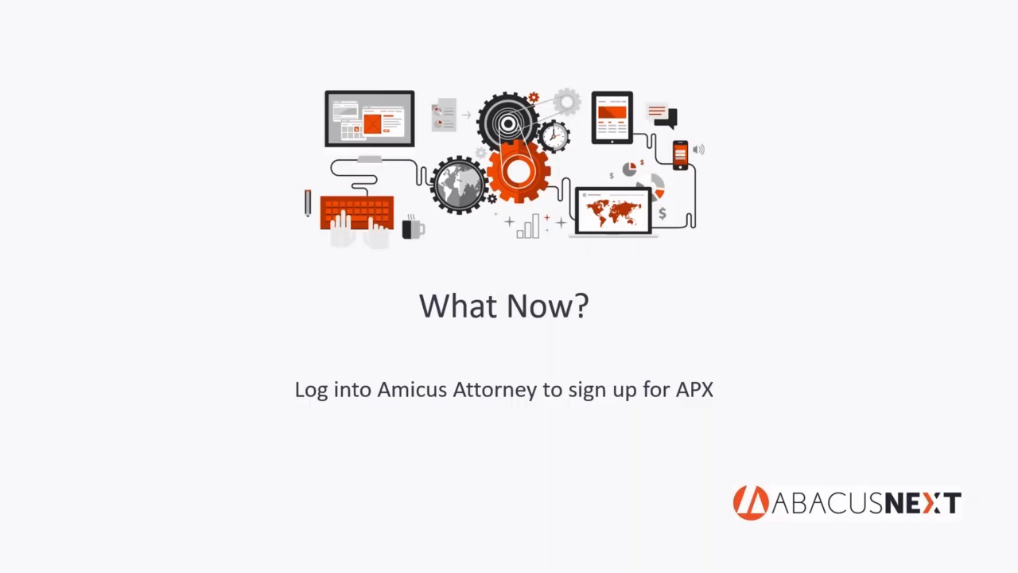